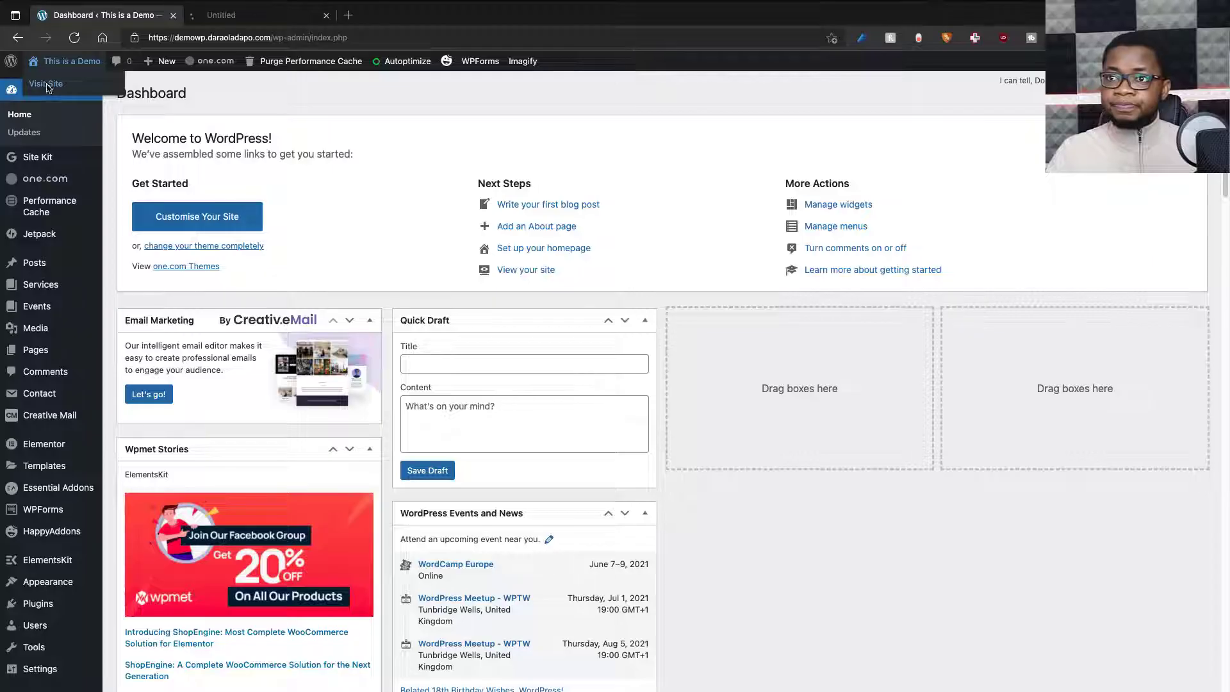
View the demo site's front page and return to the WordPress dashboard
{"action": "left_click", "coordinate": [51, 84]}
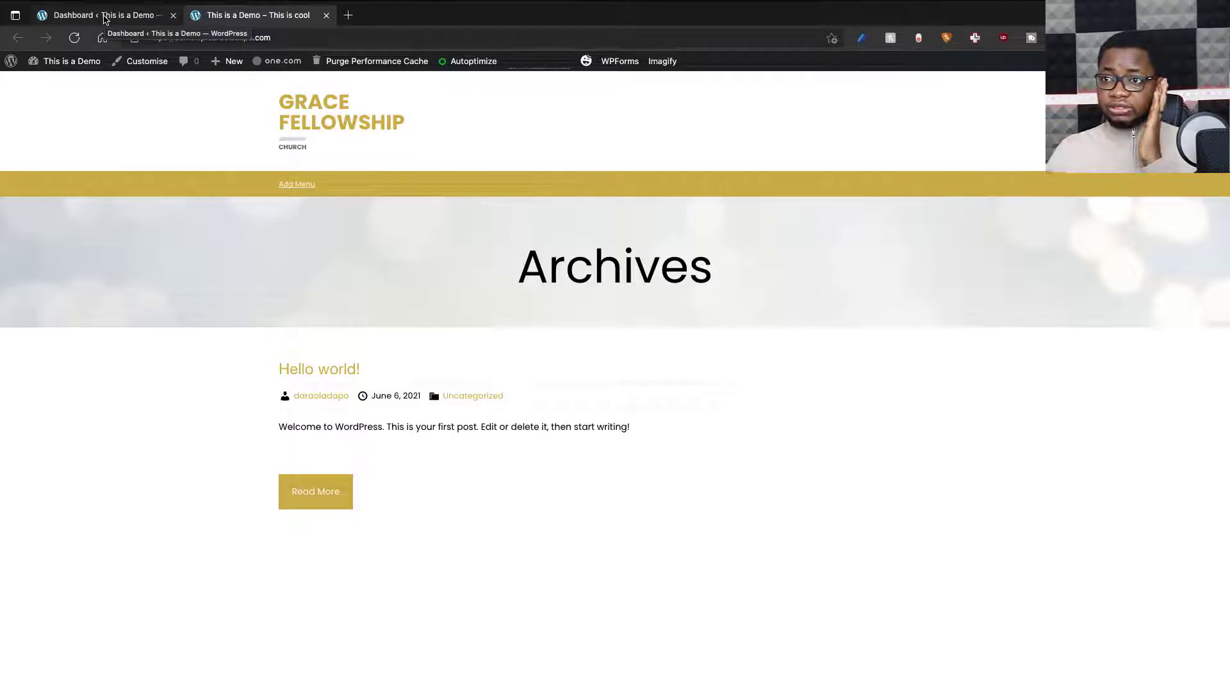
{"action": "mouse_move", "coordinate": [244, 67]}
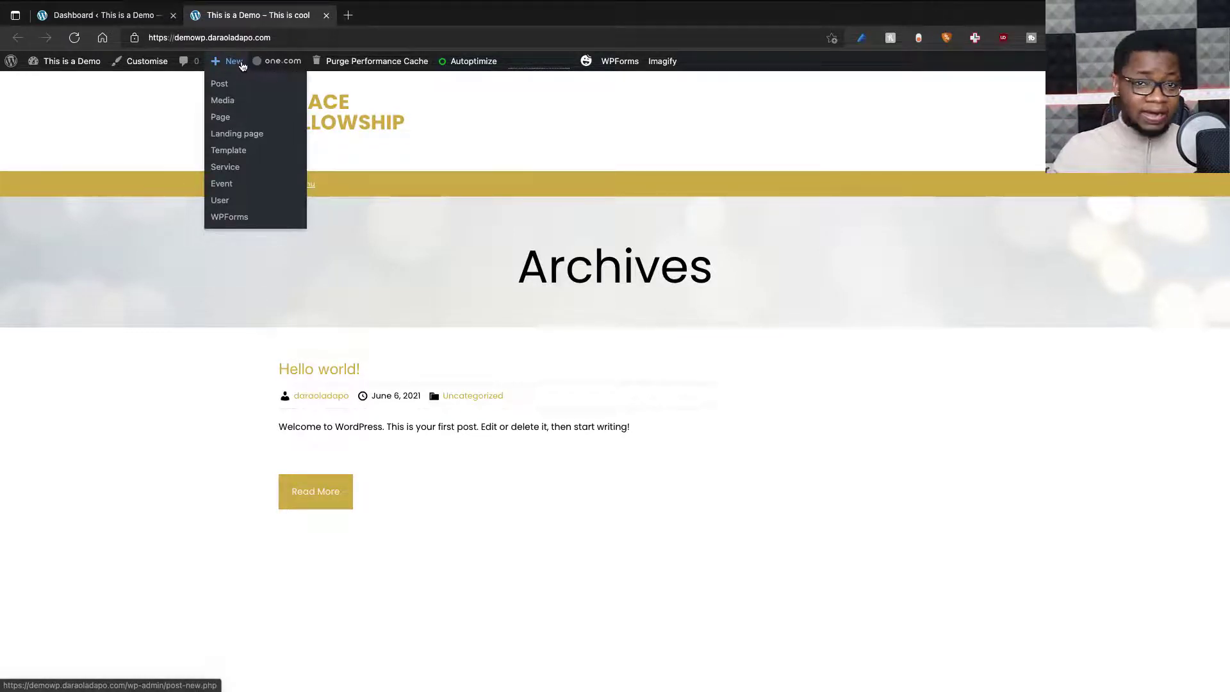
{"action": "left_click", "coordinate": [117, 16]}
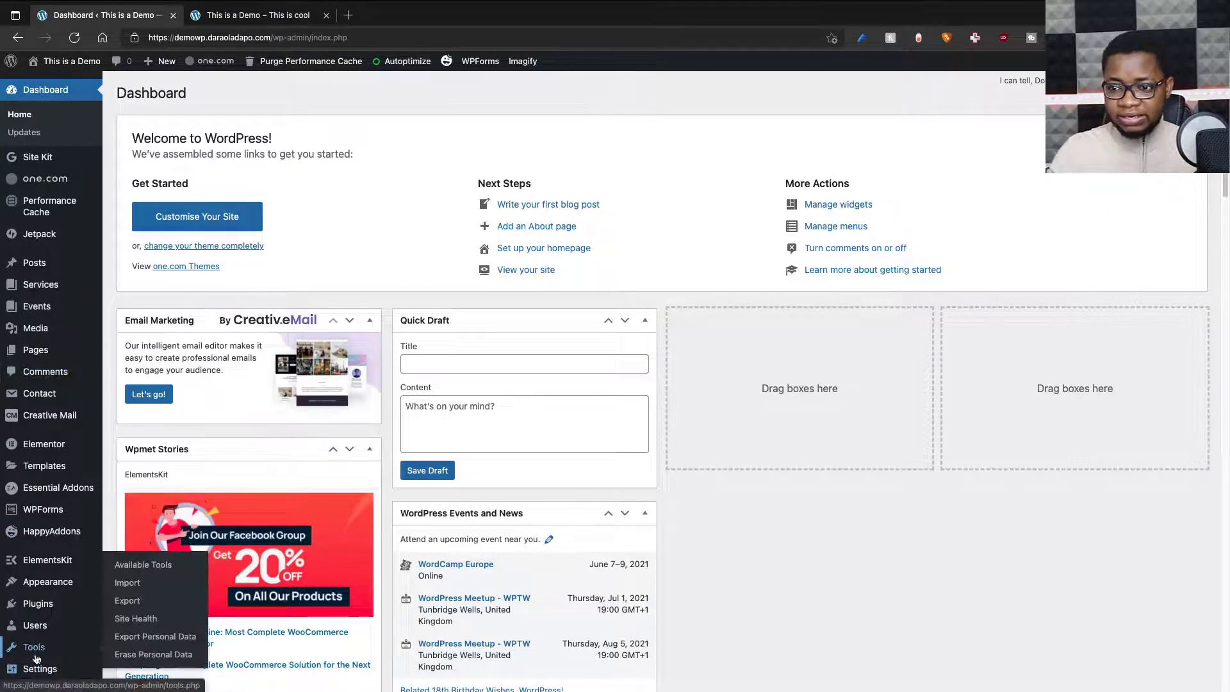
Change the site's permalink structure to Post name and save the setting
{"action": "mouse_move", "coordinate": [40, 671]}
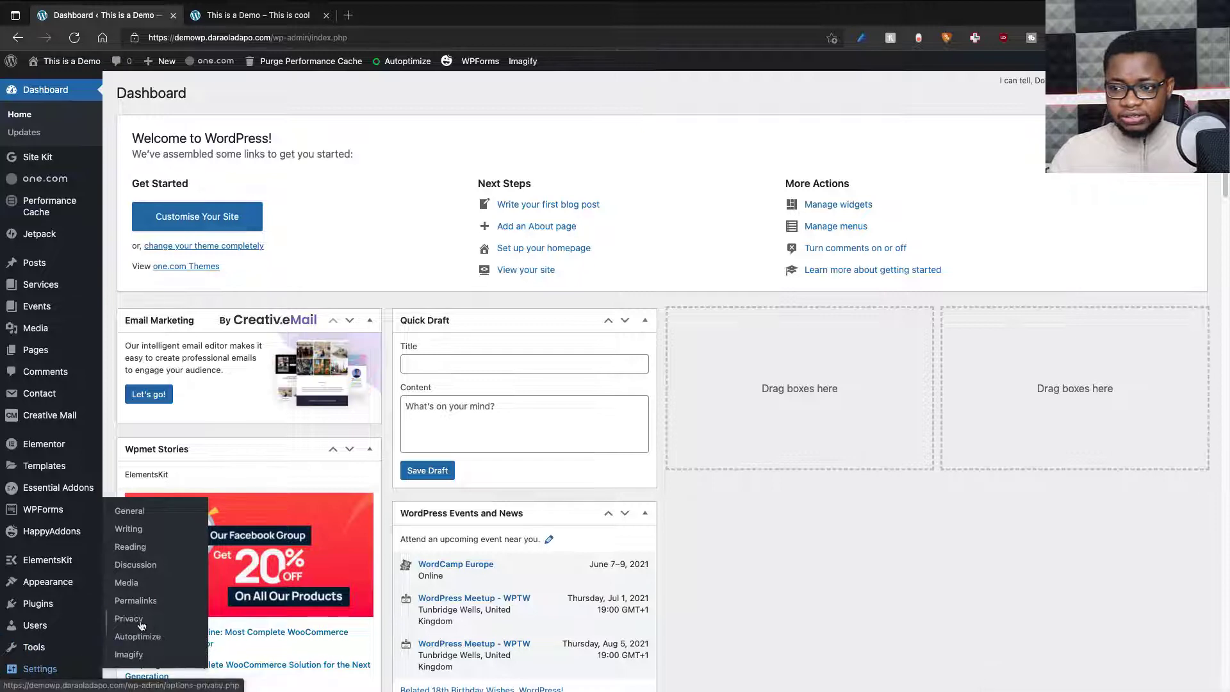
{"action": "left_click", "coordinate": [135, 603]}
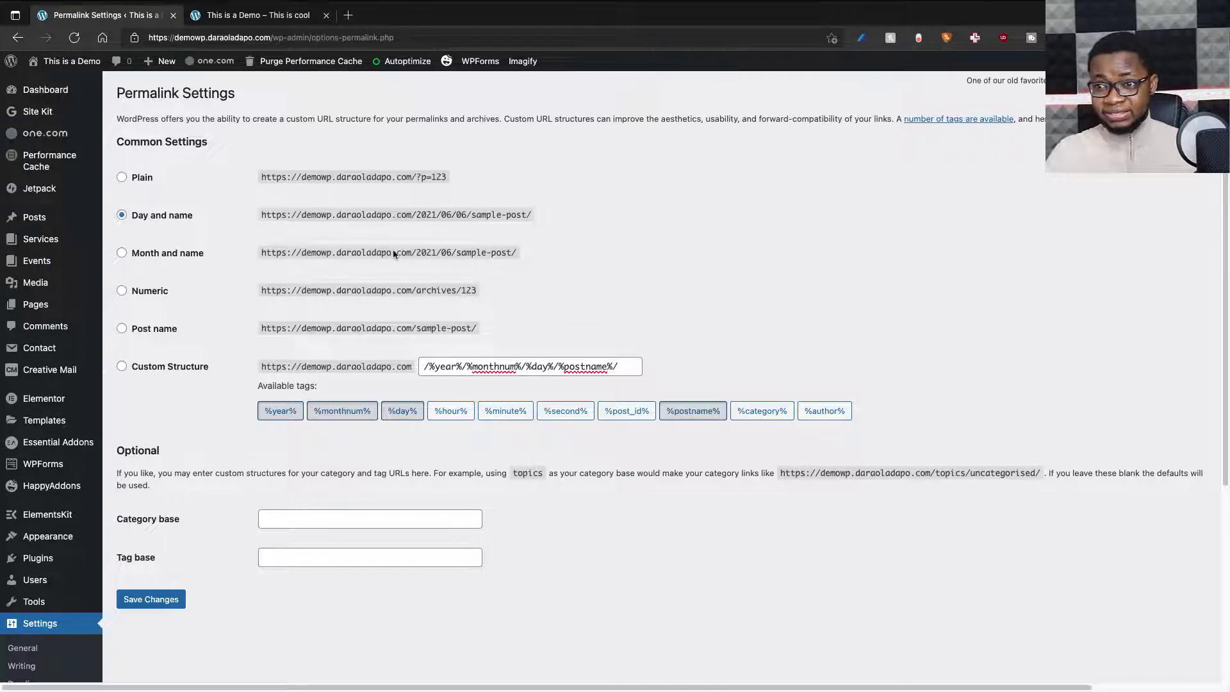
{"action": "left_click", "coordinate": [155, 329]}
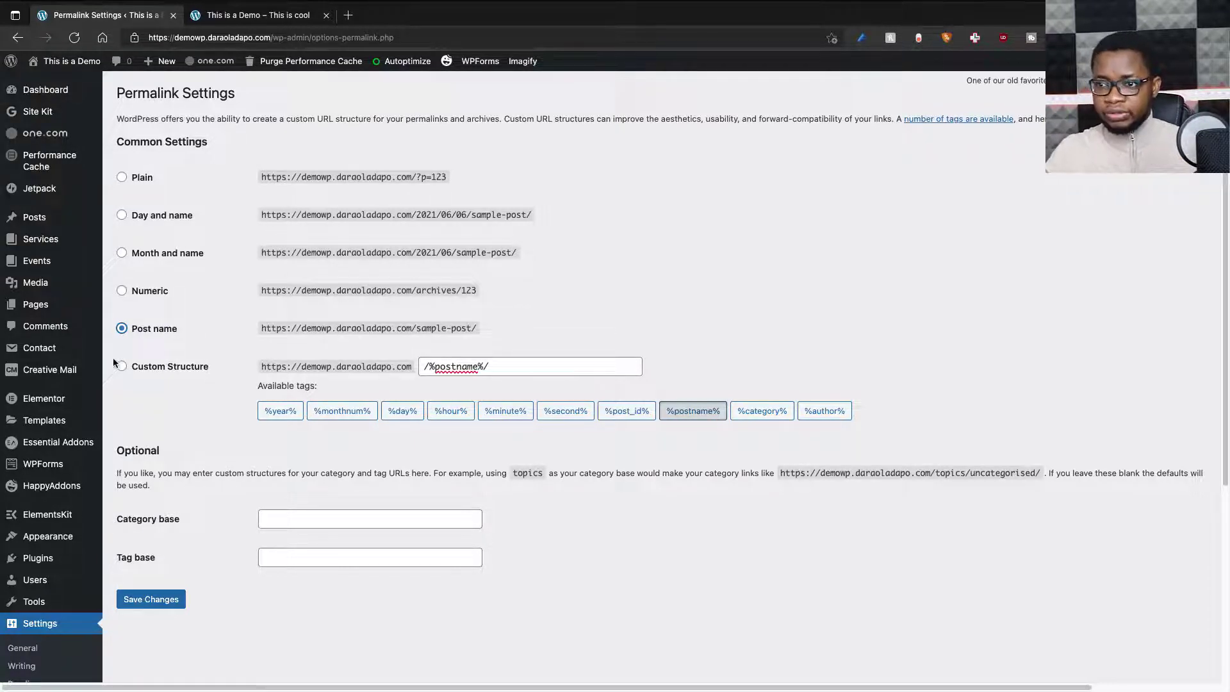
{"action": "left_click", "coordinate": [148, 600]}
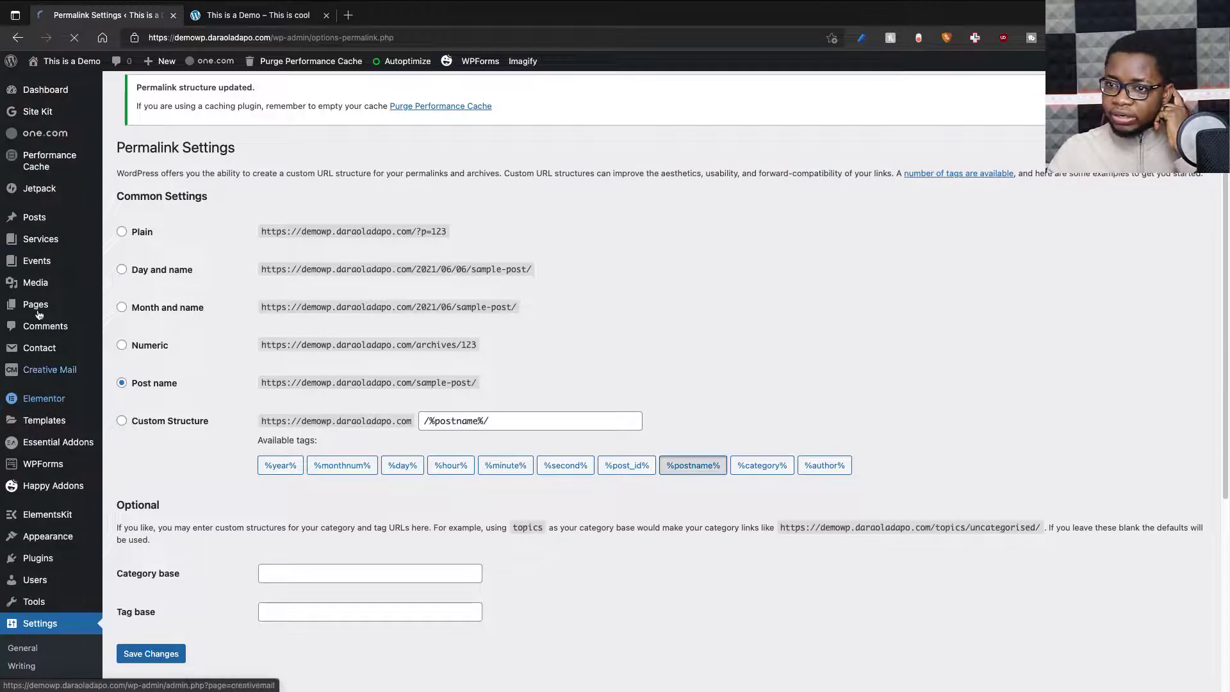
Move the Sample Page and Privacy Policy pages to the bin and reload the site's front page
{"action": "left_click", "coordinate": [39, 311]}
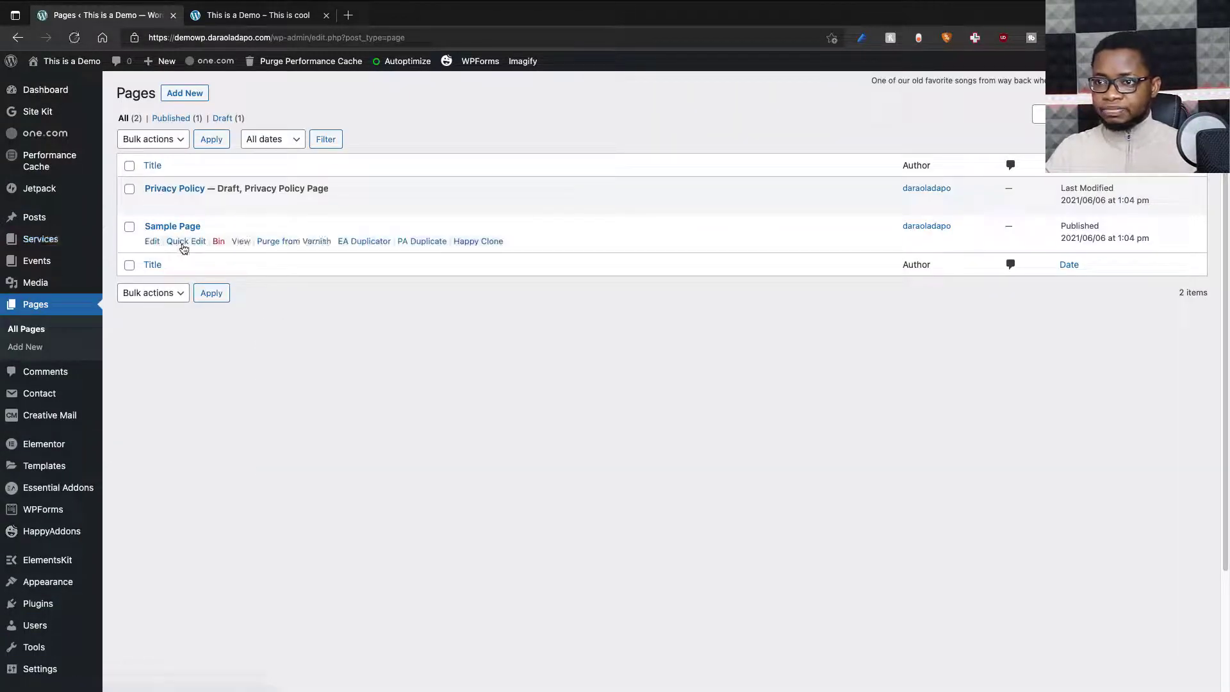
{"action": "left_click", "coordinate": [218, 242]}
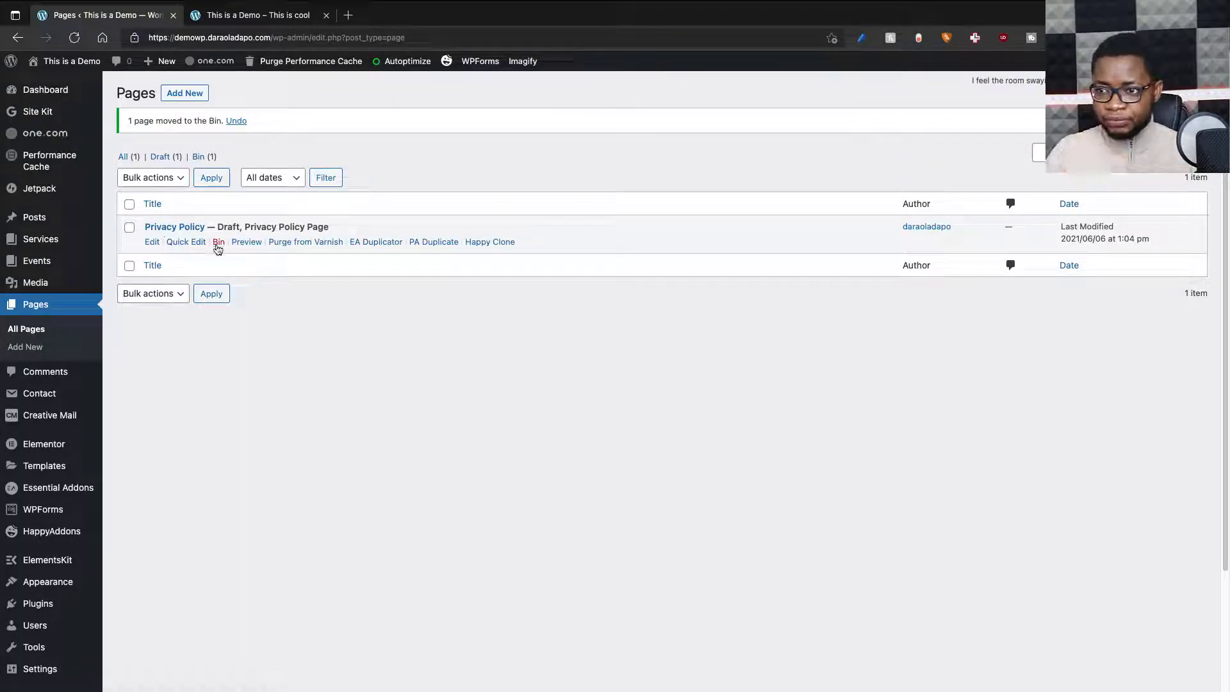
{"action": "left_click", "coordinate": [219, 246]}
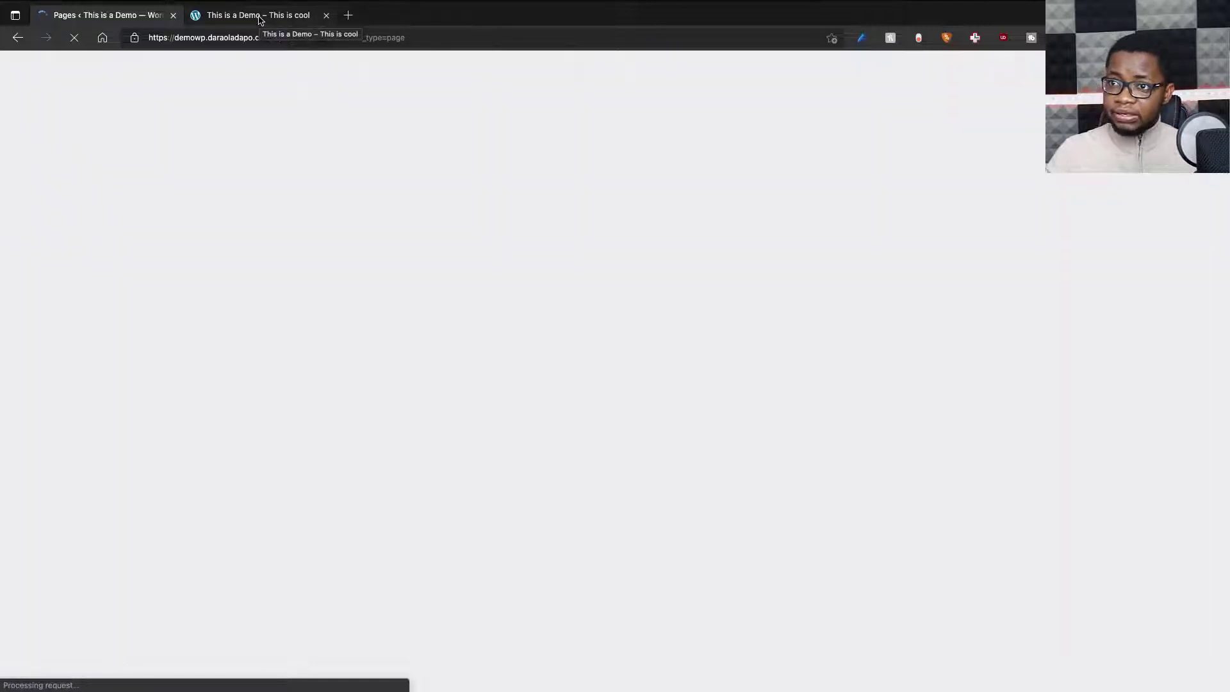
{"action": "left_click", "coordinate": [260, 18]}
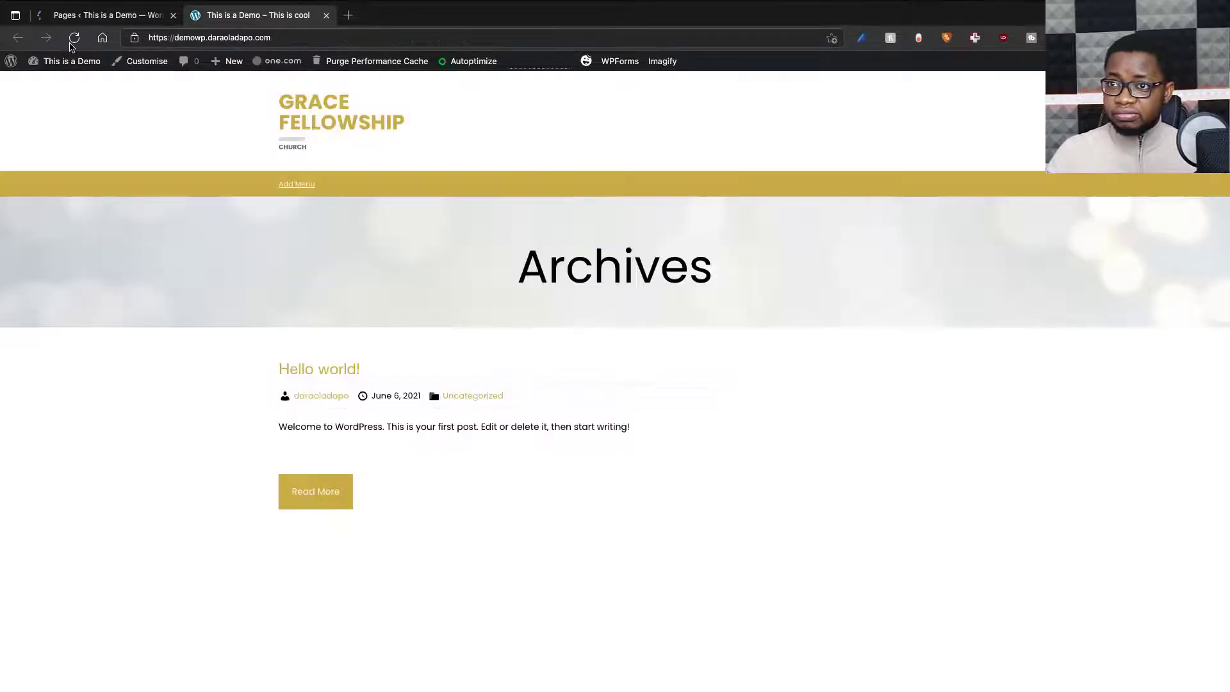
{"action": "left_click", "coordinate": [75, 38]}
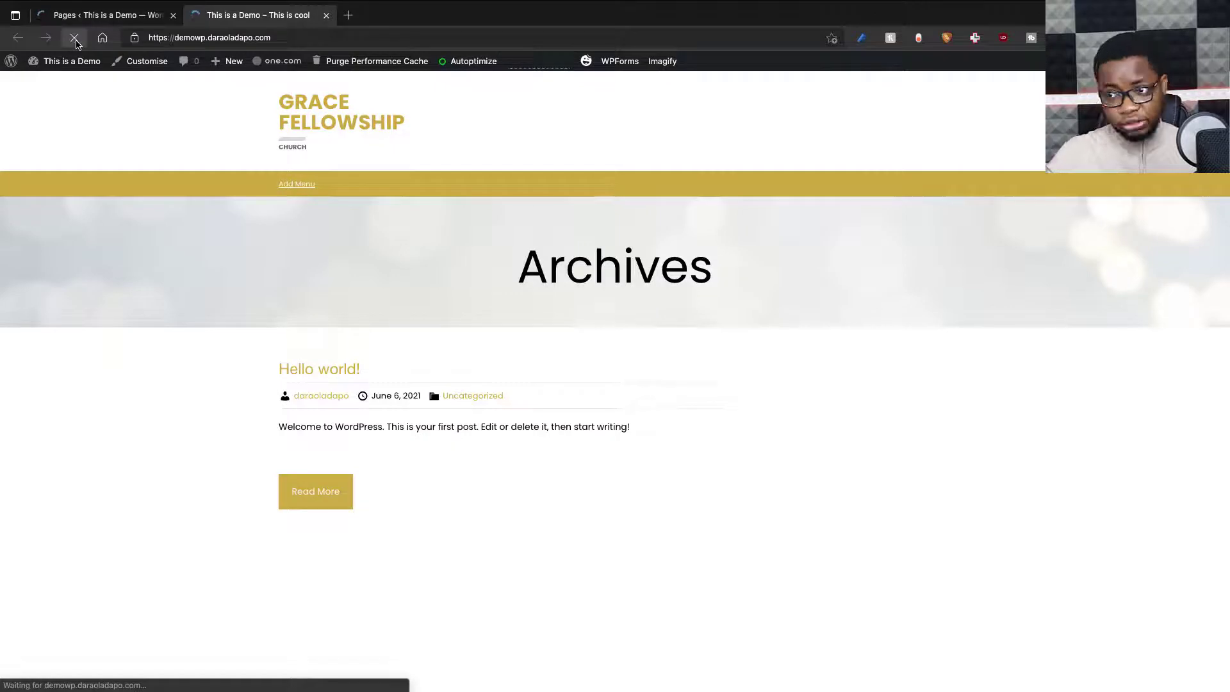
{"action": "left_click", "coordinate": [85, 17]}
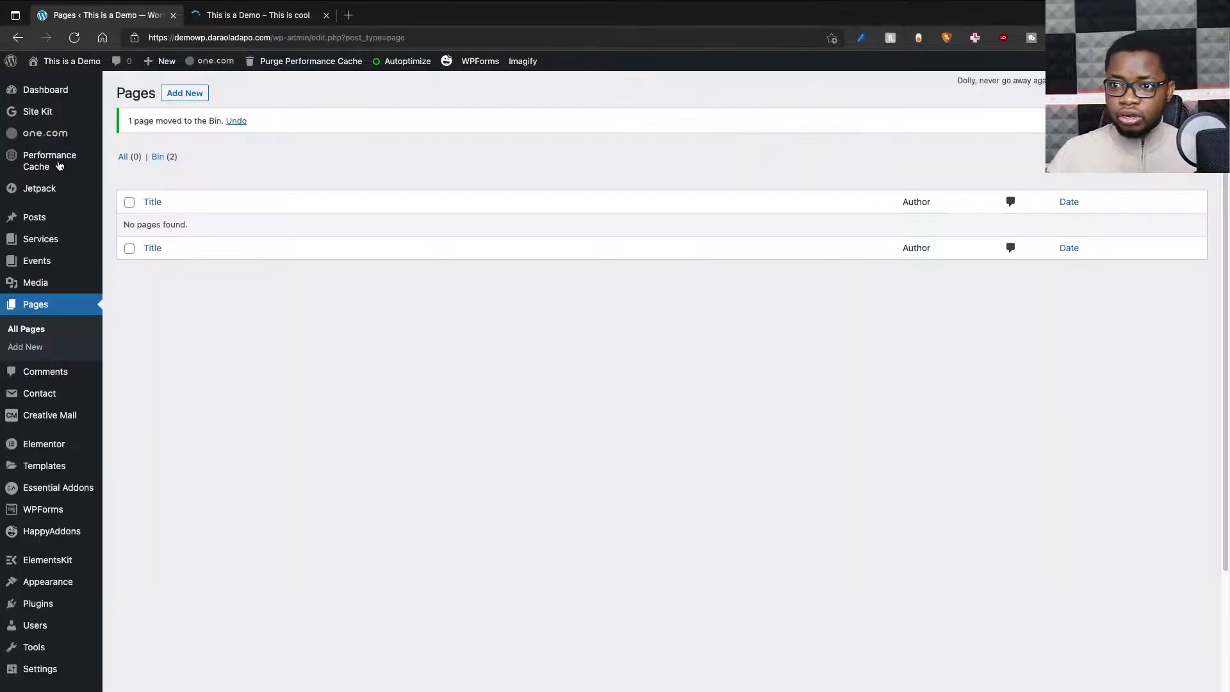
Quick-edit the "Hello world!" post, setting its title to "Hello" and its slug to "hello", and update it
{"action": "mouse_move", "coordinate": [42, 217]}
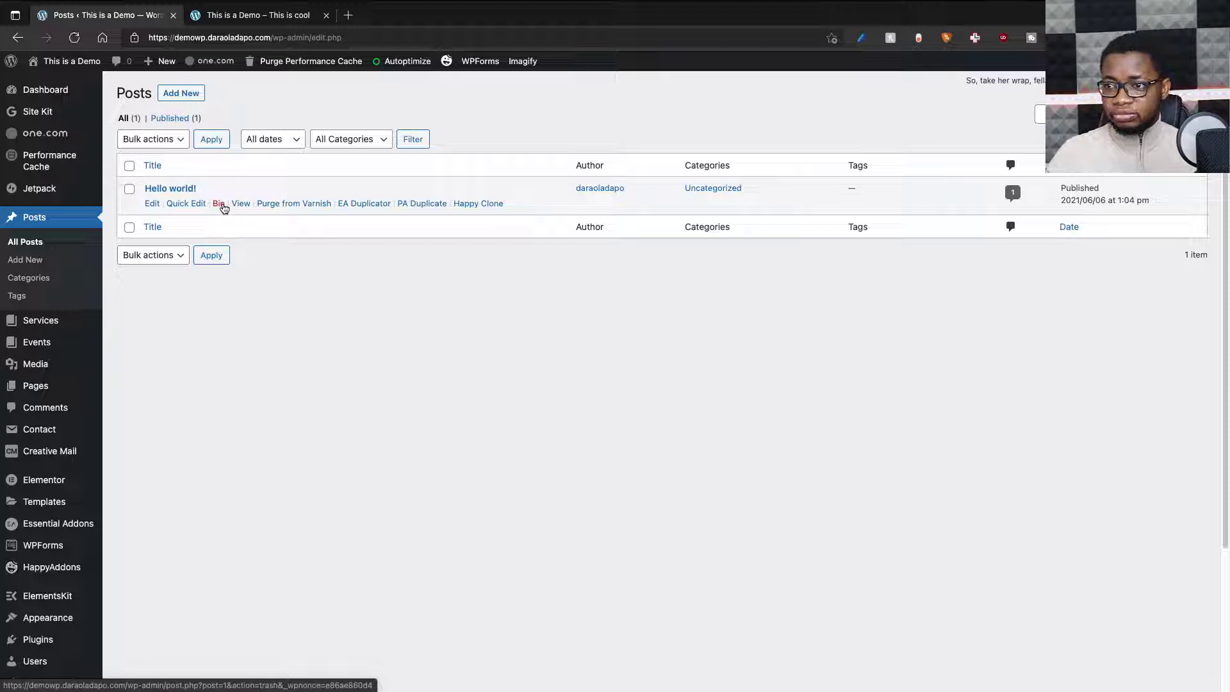
{"action": "left_click", "coordinate": [187, 204]}
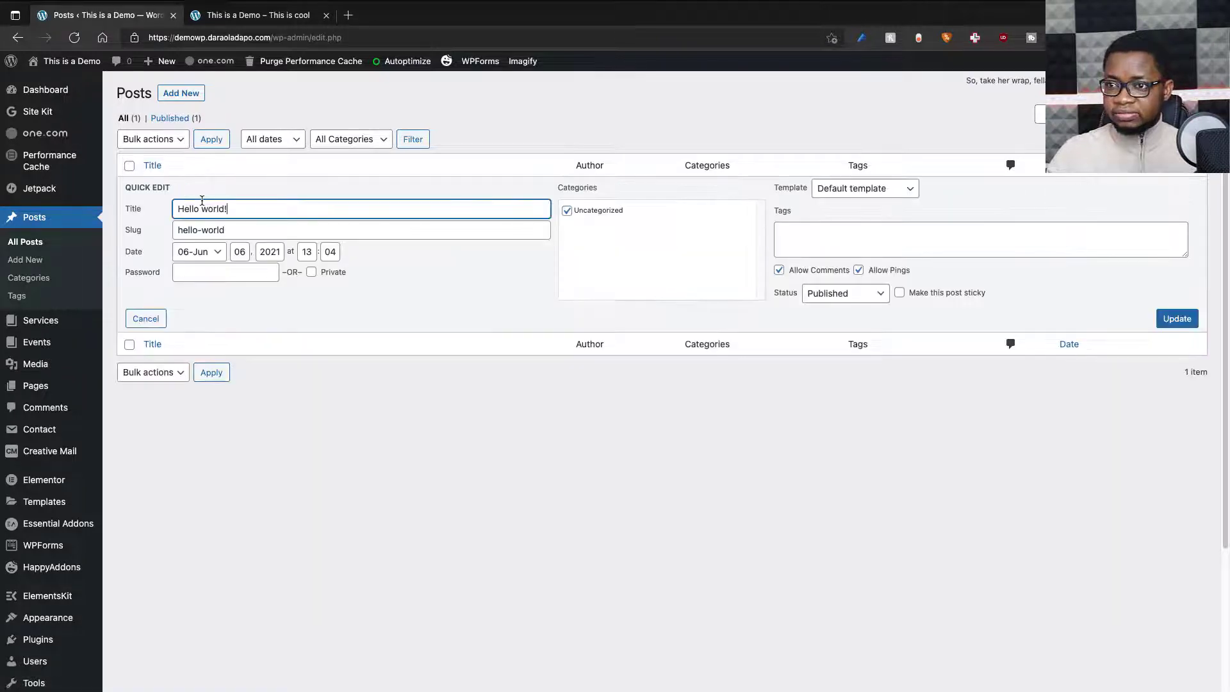
{"action": "left_click_drag", "start_coordinate": [234, 215], "coordinate": [165, 215]}
{"action": "type", "text": "Hello"}
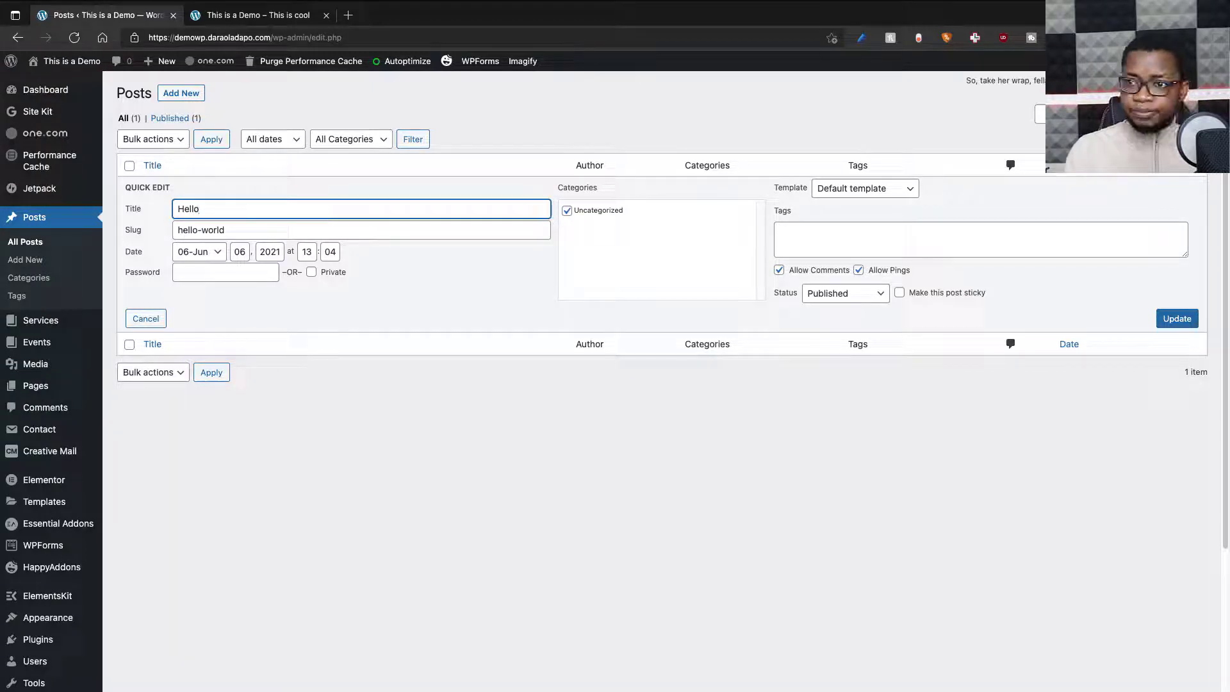
{"action": "key", "text": "Tab"}
{"action": "type", "text": "hello"}
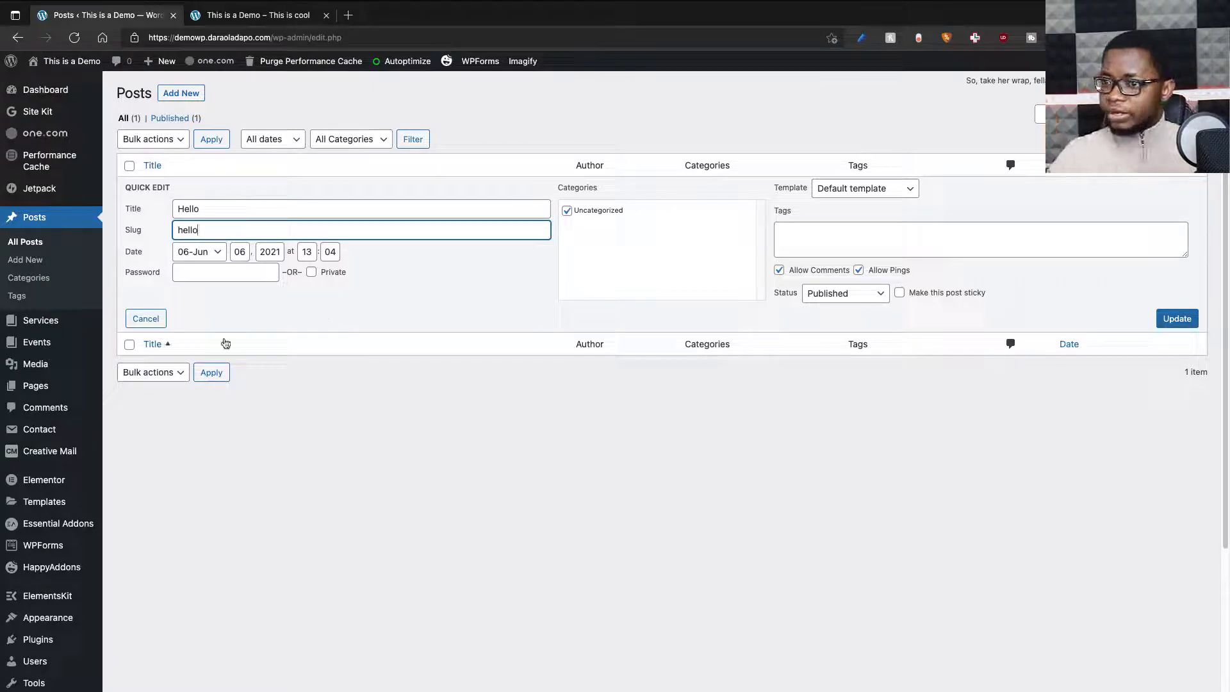
{"action": "left_click", "coordinate": [1179, 320]}
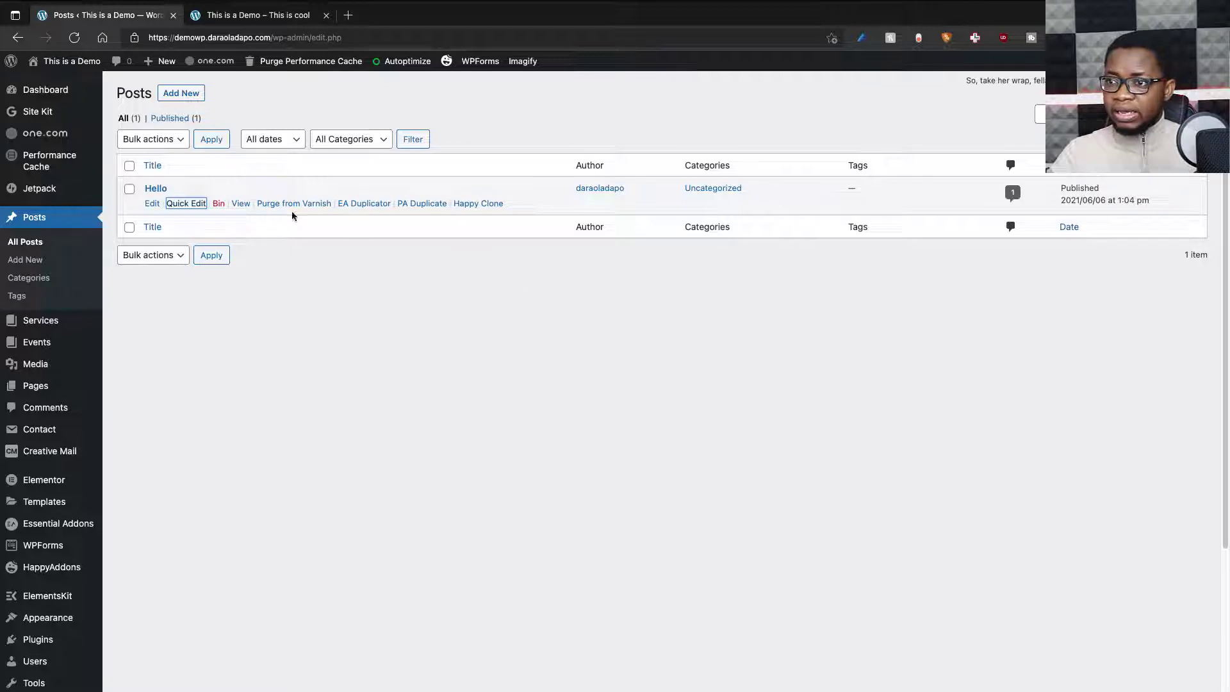
Duplicate the Hello post with EA Duplicator and set the draft copy's slug to "hello-v2"
{"action": "left_click", "coordinate": [363, 204]}
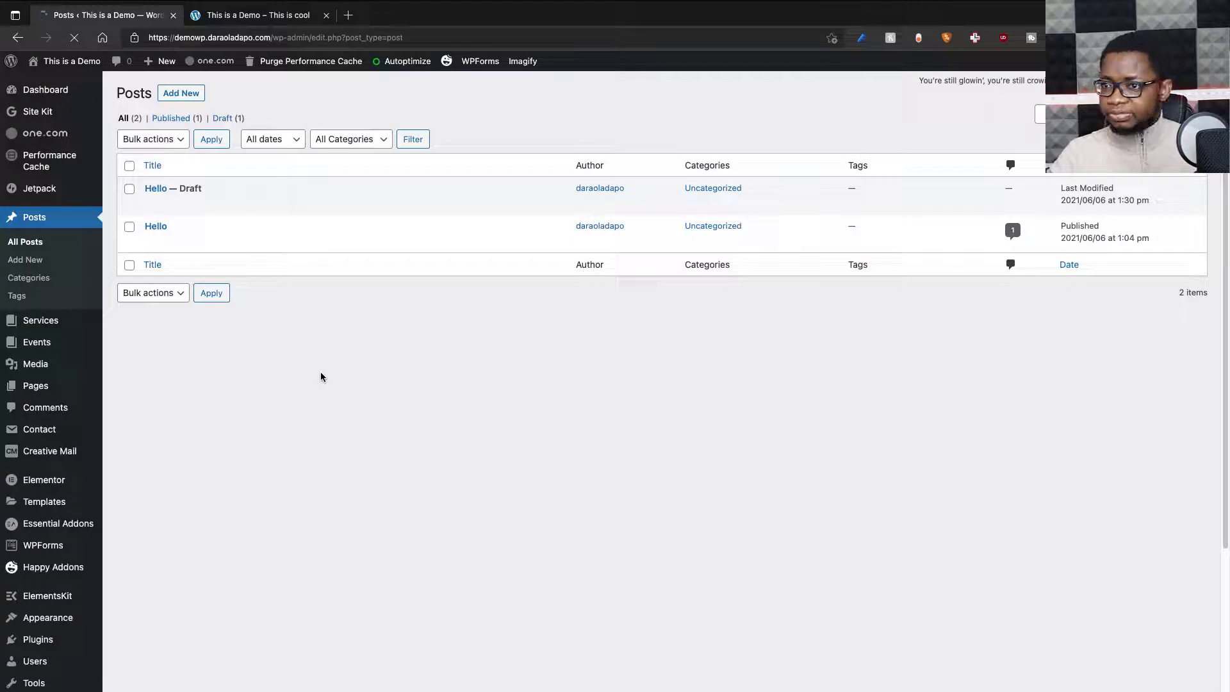
{"action": "mouse_move", "coordinate": [165, 207]}
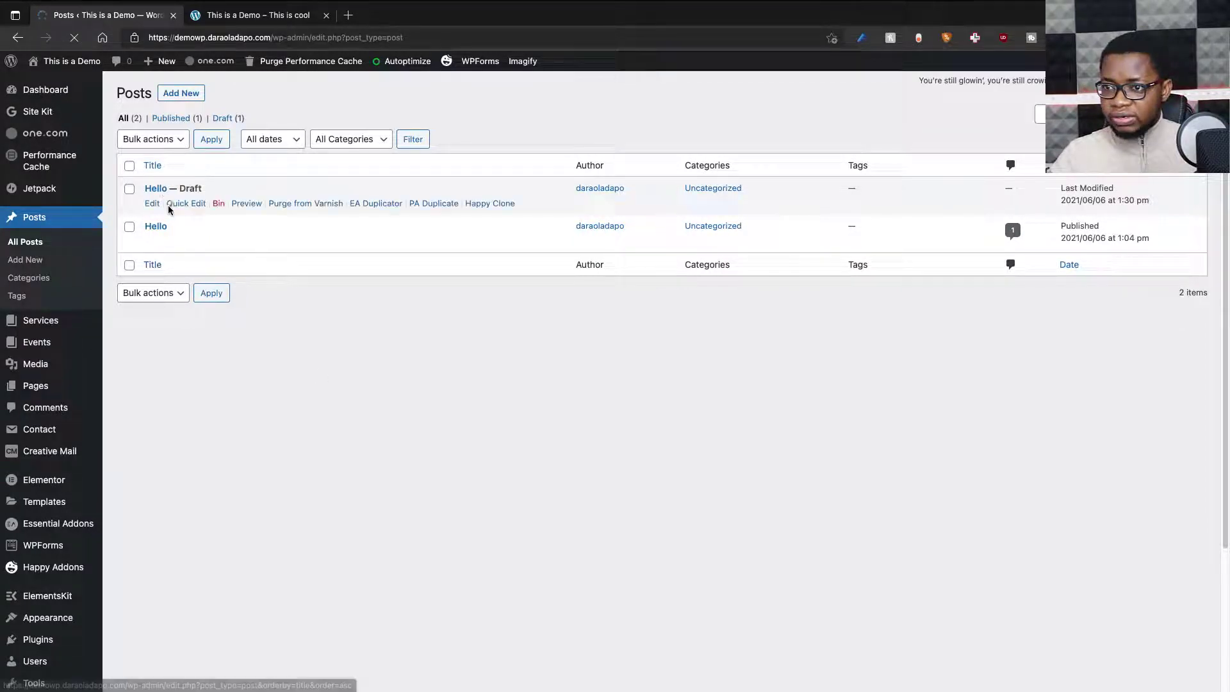
{"action": "left_click", "coordinate": [181, 206]}
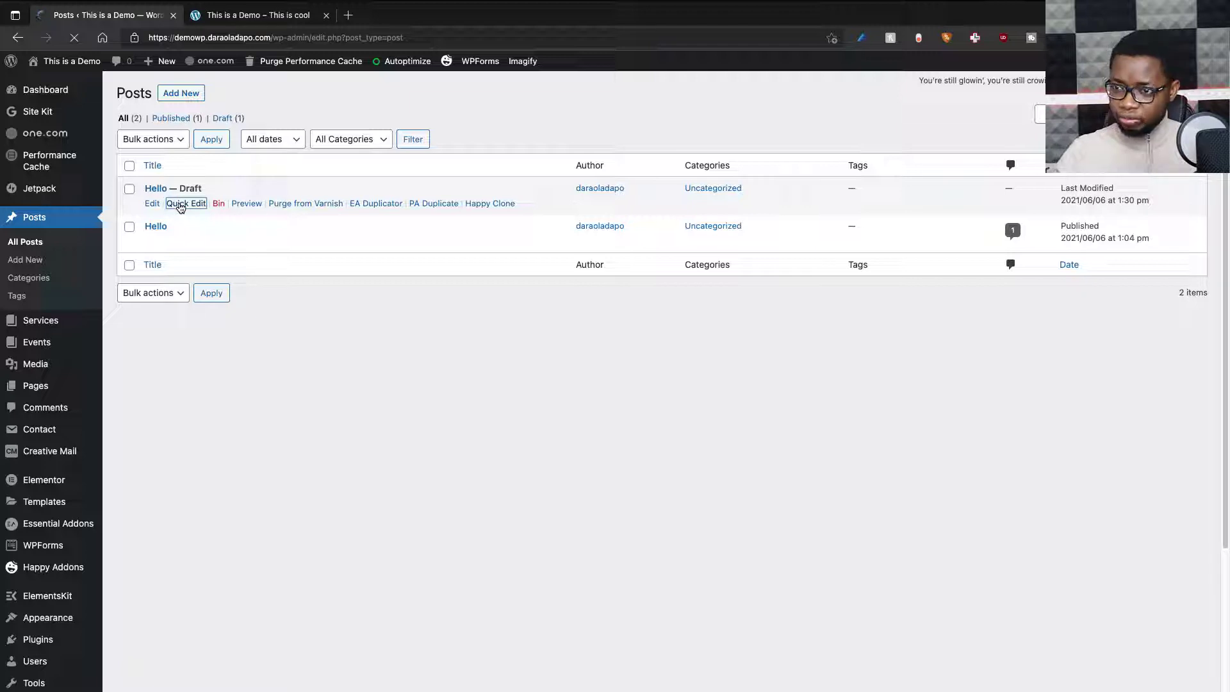
{"action": "mouse_move", "coordinate": [170, 238]}
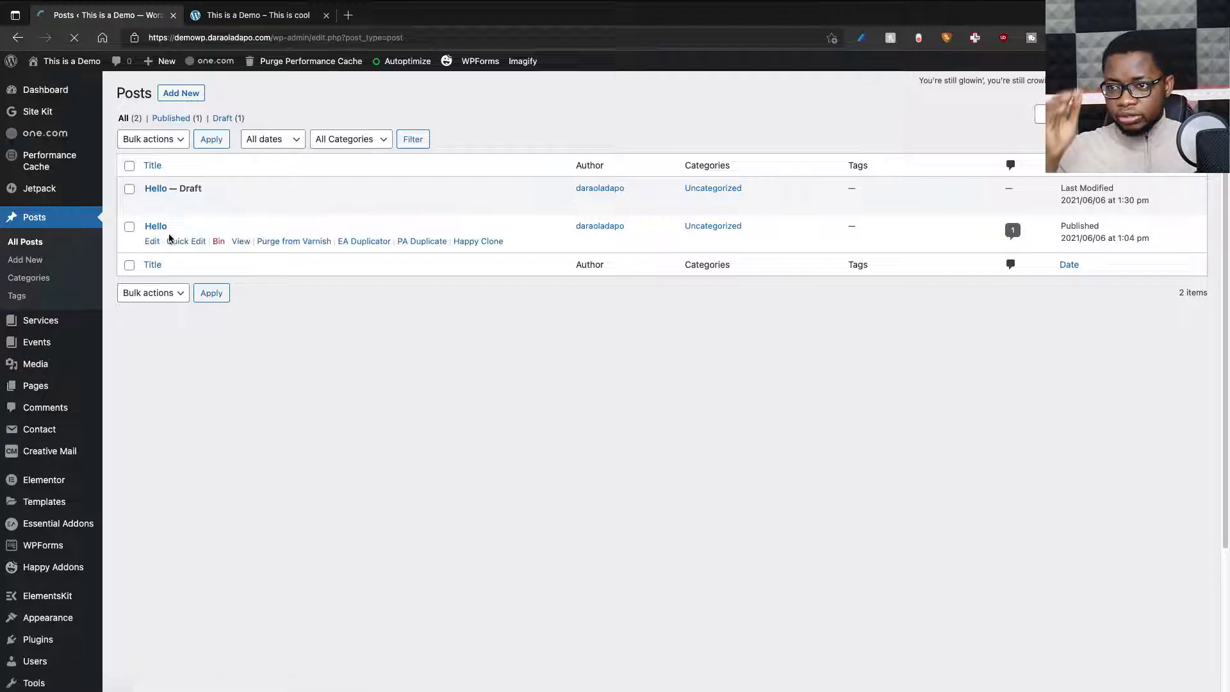
{"action": "left_click", "coordinate": [182, 204]}
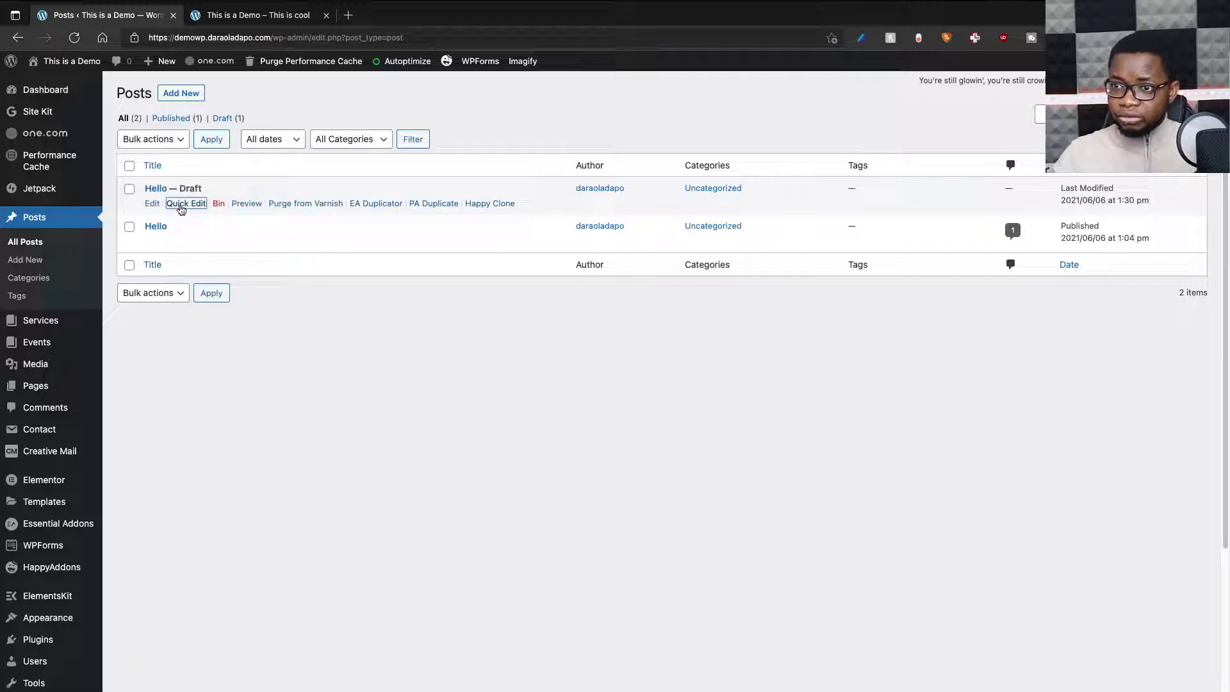
{"action": "left_click", "coordinate": [182, 207]}
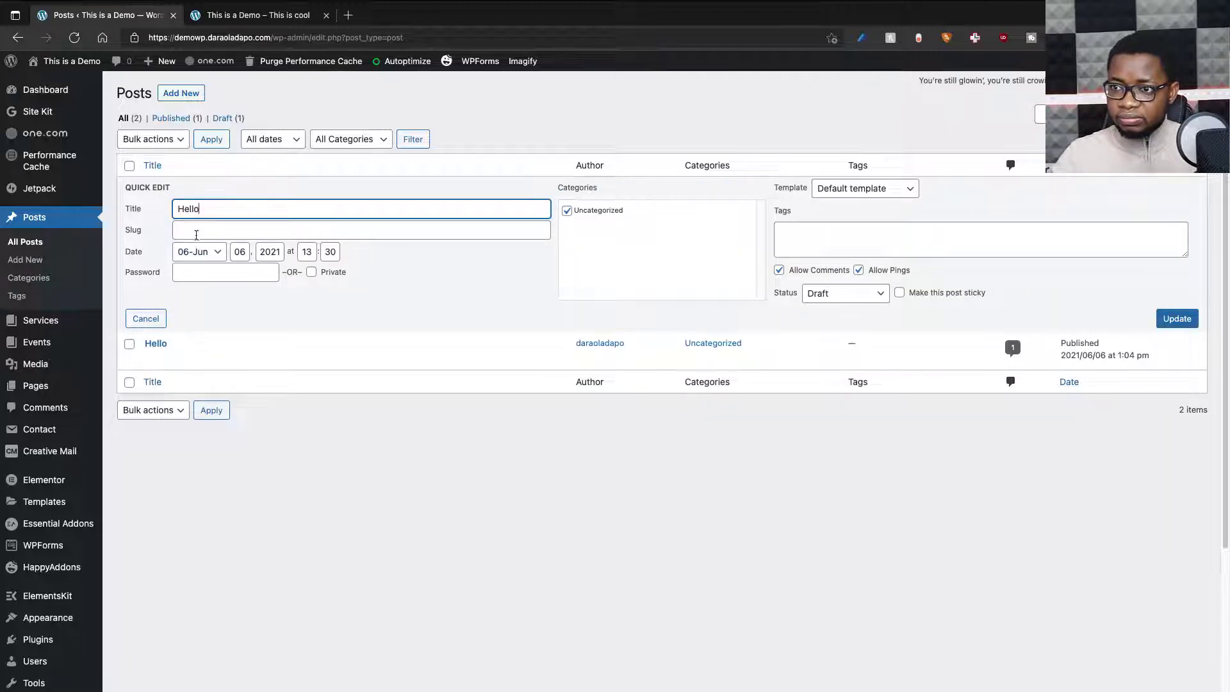
{"action": "left_click", "coordinate": [194, 234]}
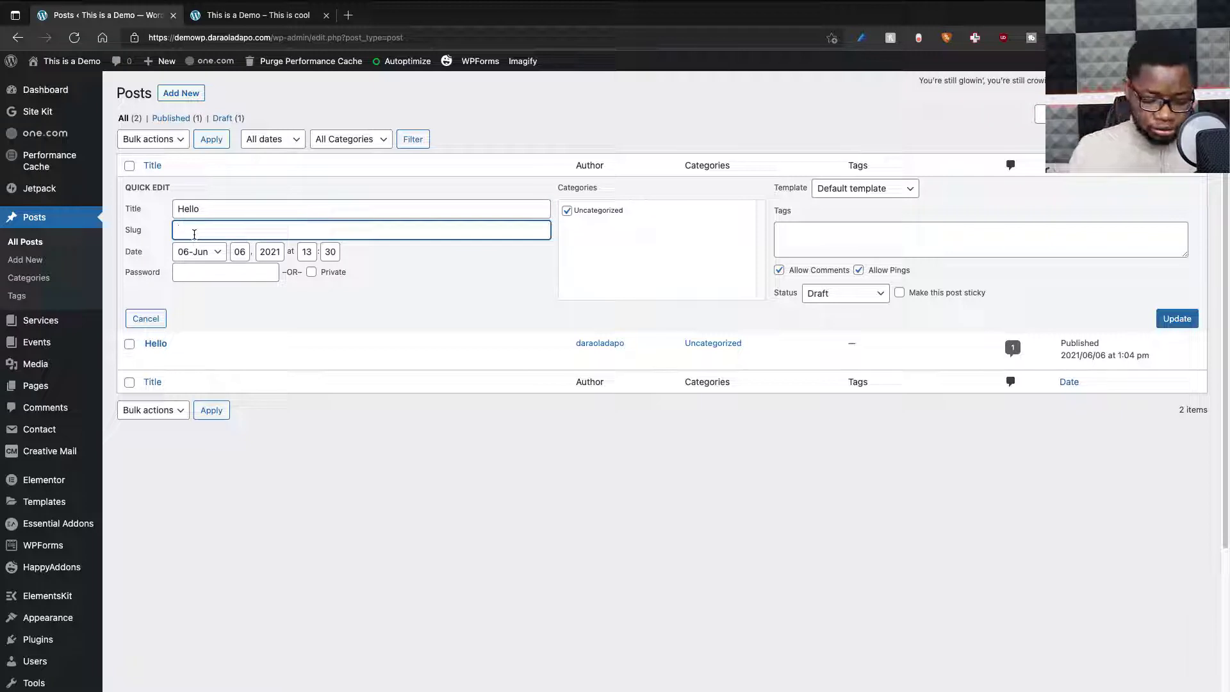
{"action": "type", "text": "heelo"}
{"action": "type", "text": "2"}
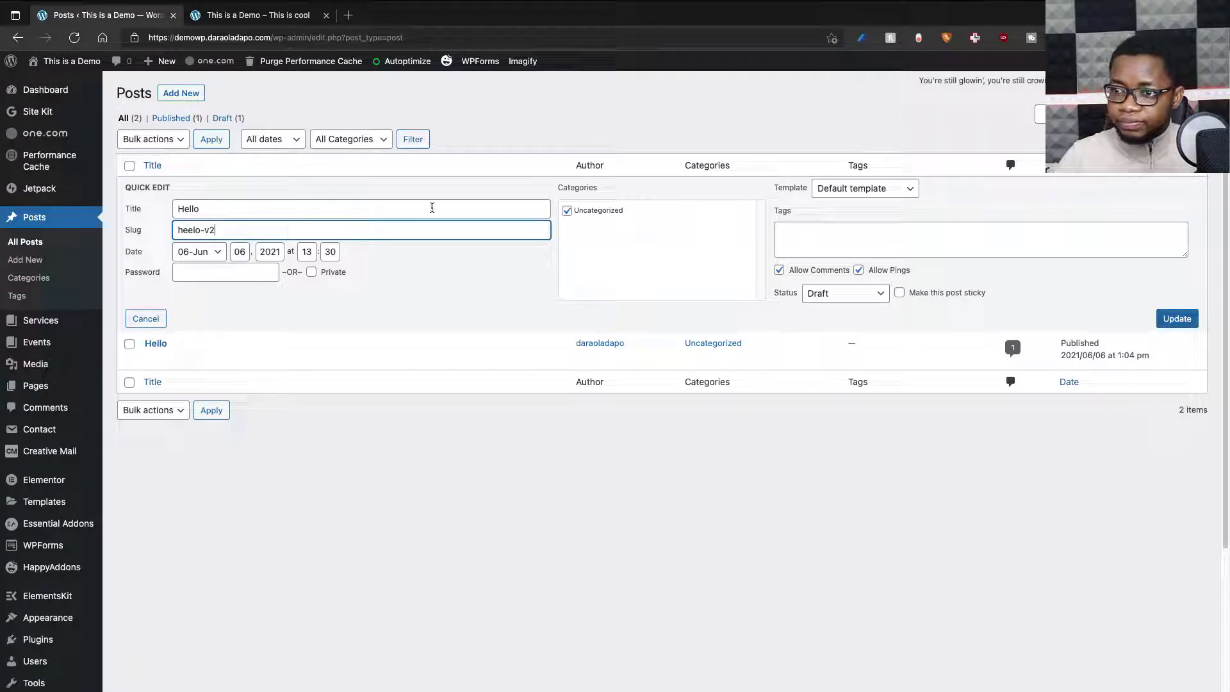
{"action": "key", "text": "Left"}
{"action": "key", "text": "Left"}
{"action": "key", "text": "Left"}
{"action": "key", "text": "BackSpace"}
{"action": "type", "text": "l"}
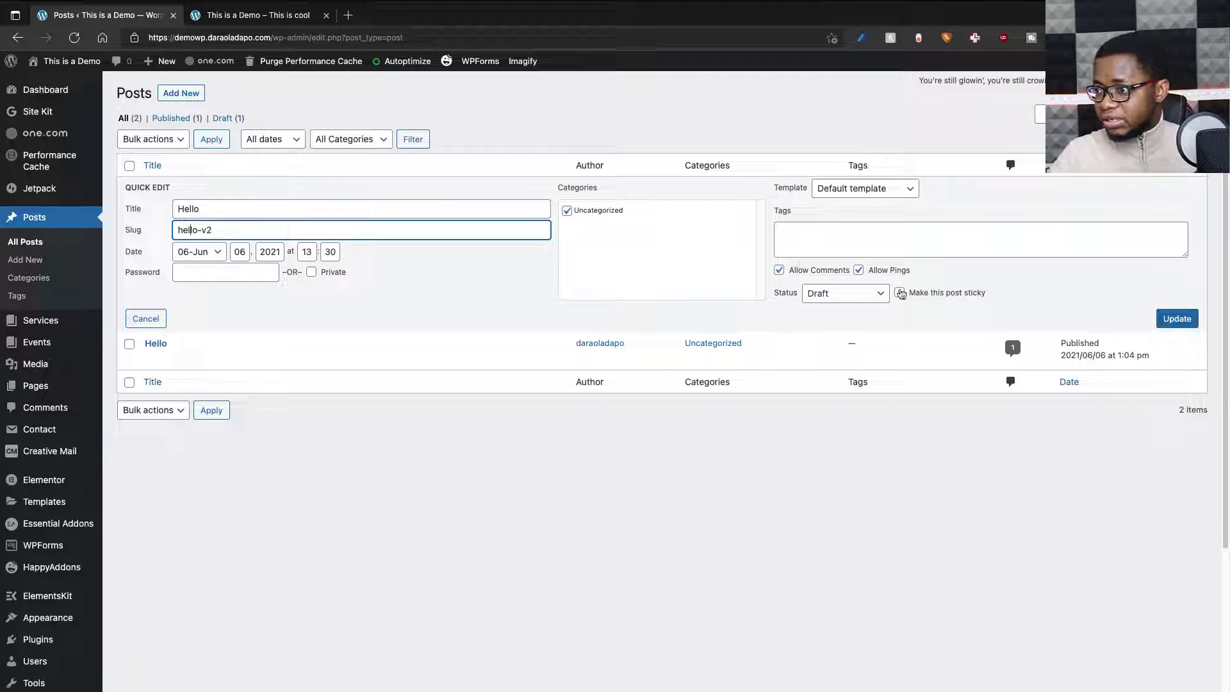
Set the duplicated Hello post's status to Published and update it
{"action": "left_click", "coordinate": [879, 295]}
{"action": "left_click", "coordinate": [833, 312]}
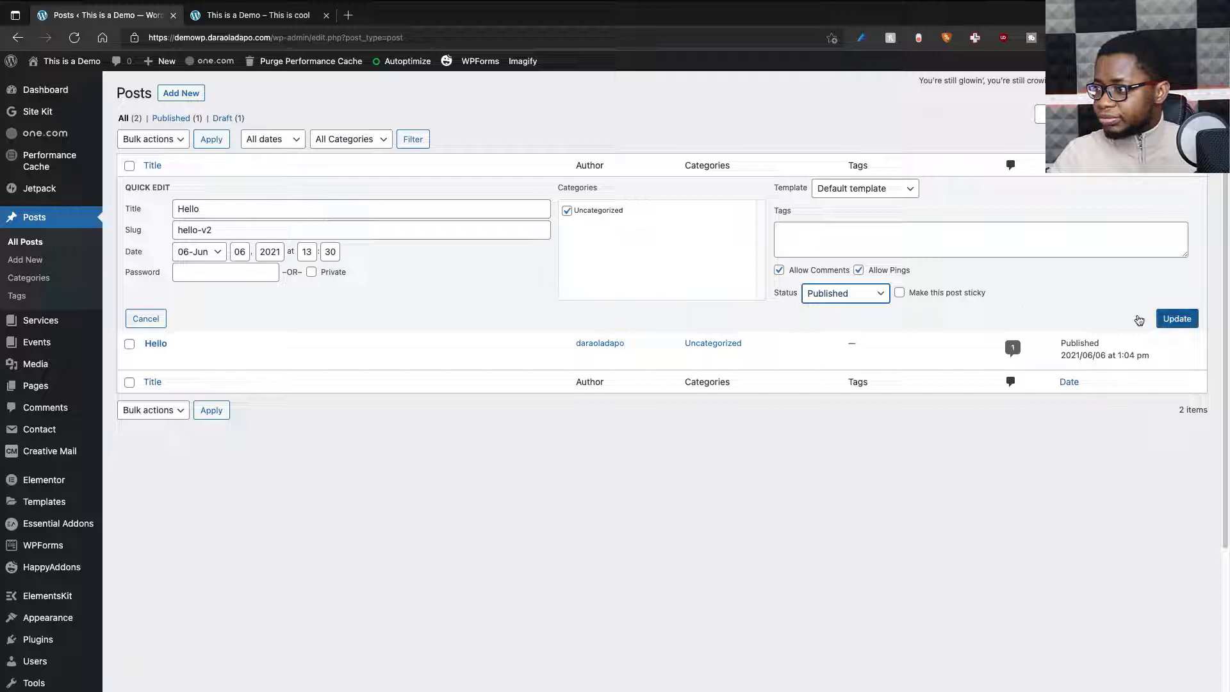
{"action": "left_click", "coordinate": [1167, 323]}
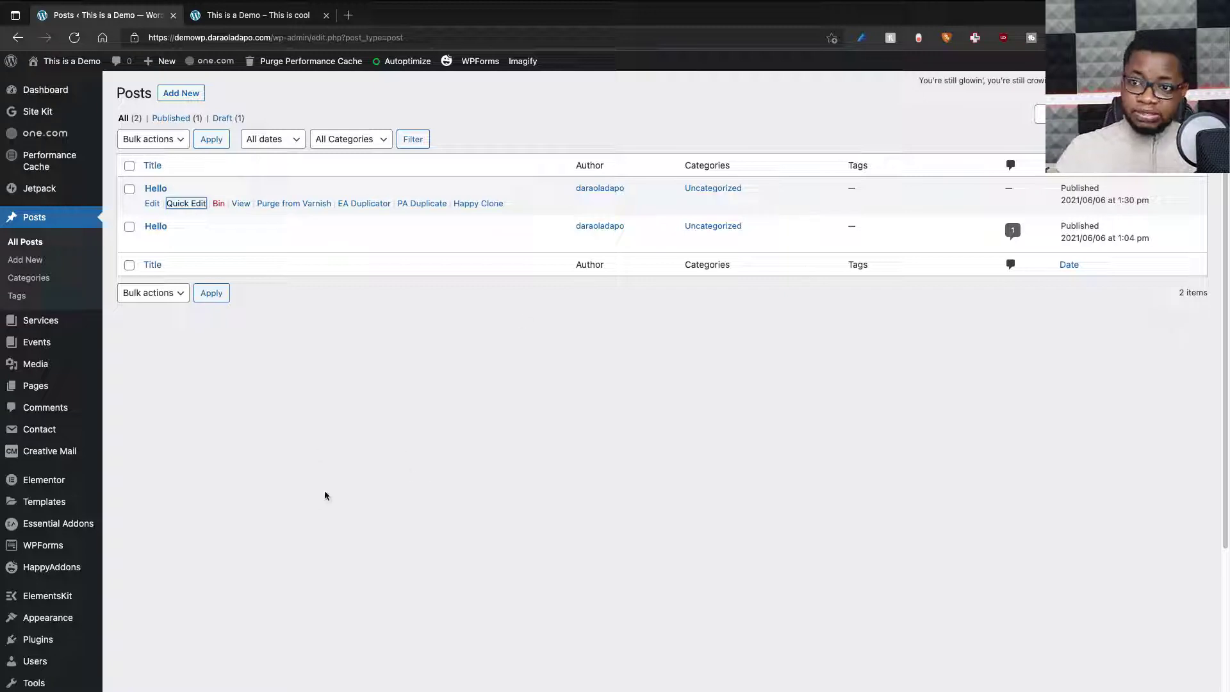
Check the site's Pages list, and open the Starter Templates library with Elementor as the page builder
{"action": "left_click", "coordinate": [41, 390]}
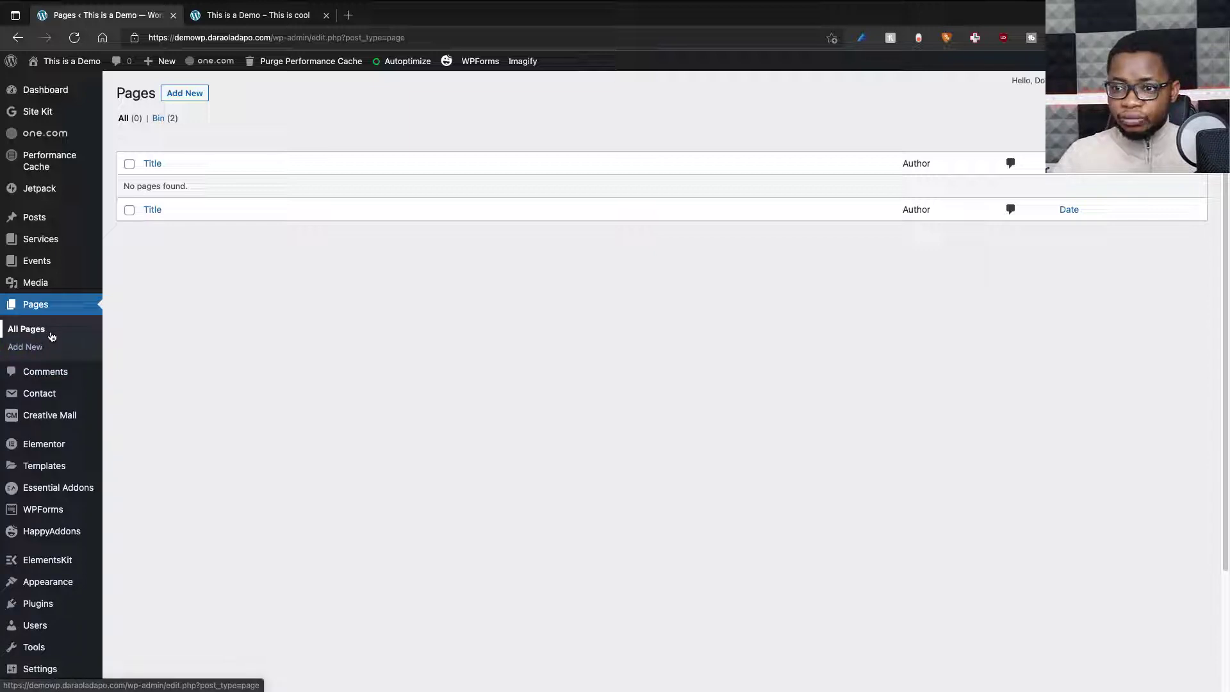
{"action": "mouse_move", "coordinate": [58, 585]}
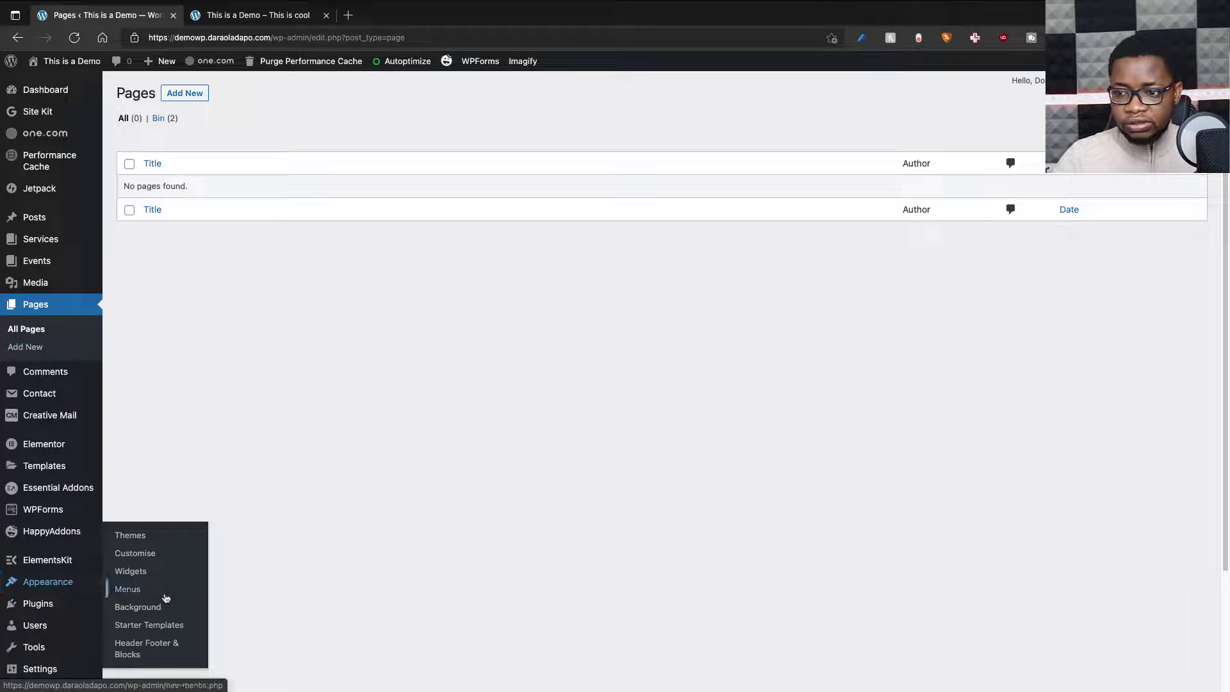
{"action": "left_click", "coordinate": [149, 631]}
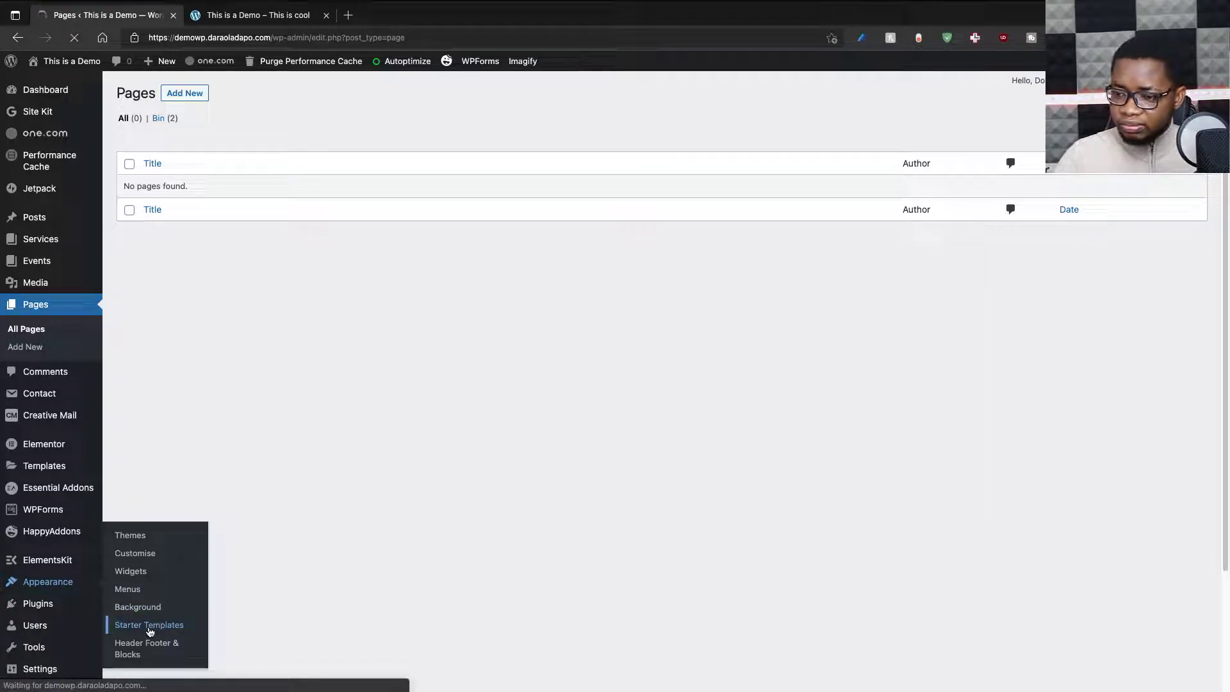
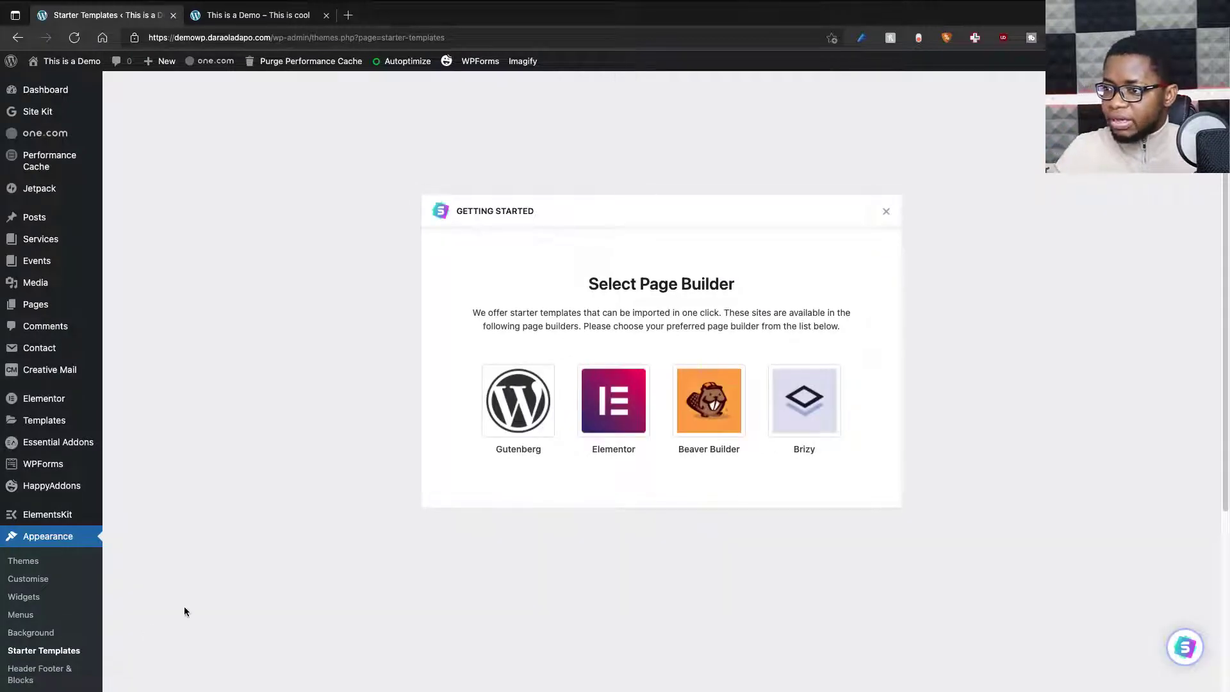
{"action": "left_click", "coordinate": [607, 420]}
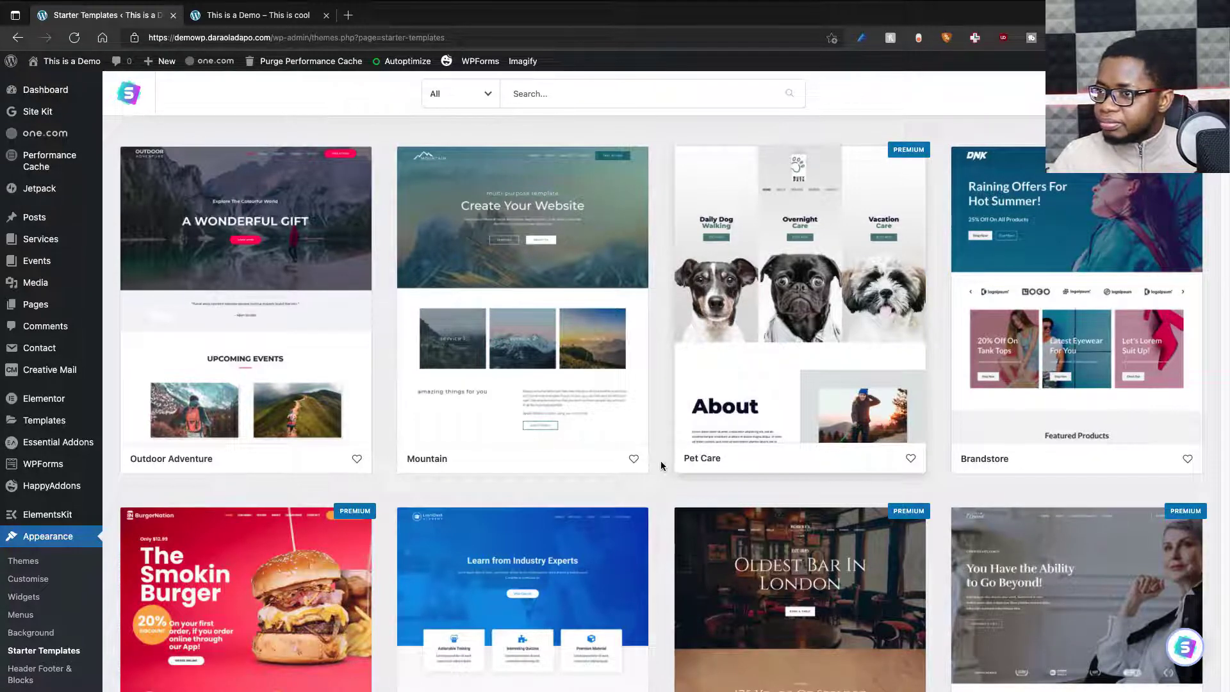
Filter the starter templates to show only free ones
{"action": "scroll", "coordinate": [660, 460], "scroll_direction": "down", "scroll_amount": 1}
{"action": "left_click", "coordinate": [457, 101]}
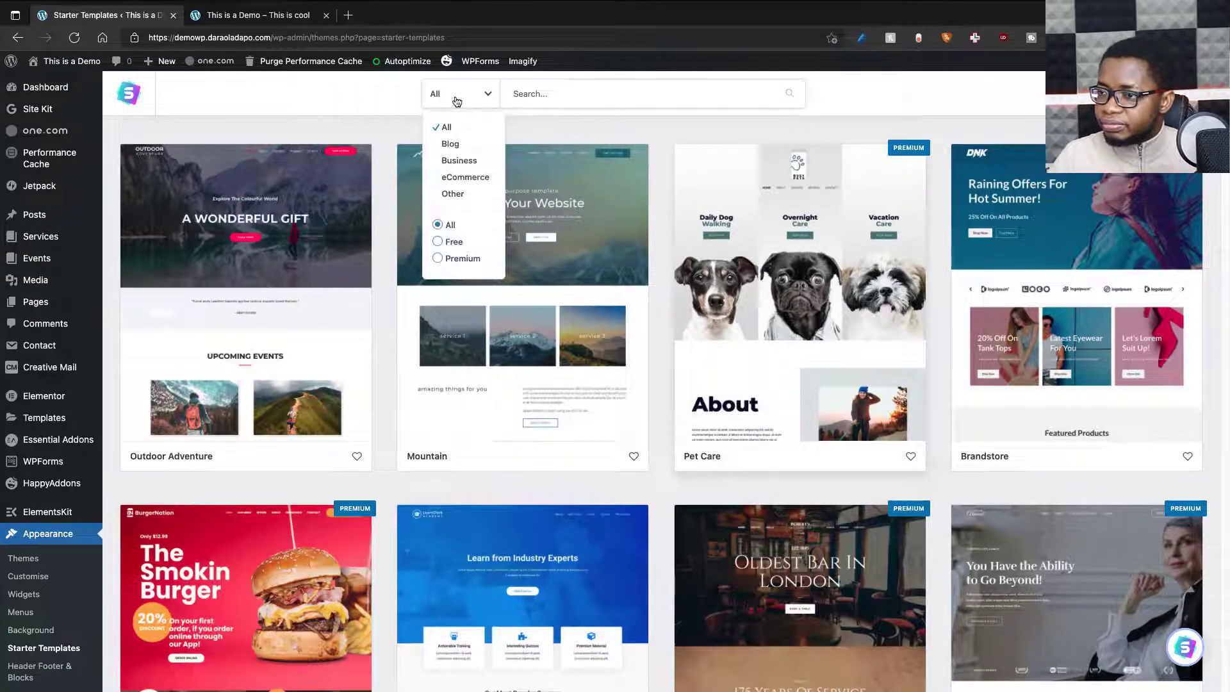
{"action": "left_click", "coordinate": [451, 247]}
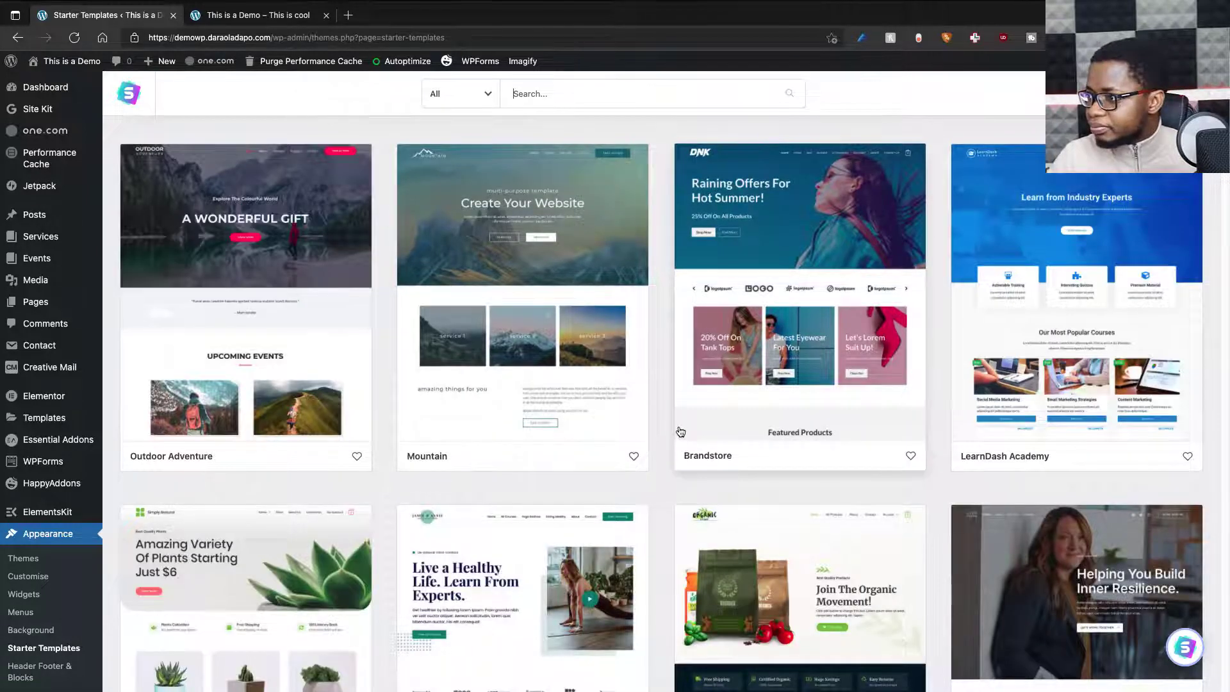
Browse the free Elementor starter templates to examine the available site designs
{"action": "scroll", "coordinate": [681, 431], "scroll_direction": "down", "scroll_amount": 1}
{"action": "scroll", "coordinate": [681, 431], "scroll_direction": "down", "scroll_amount": 5}
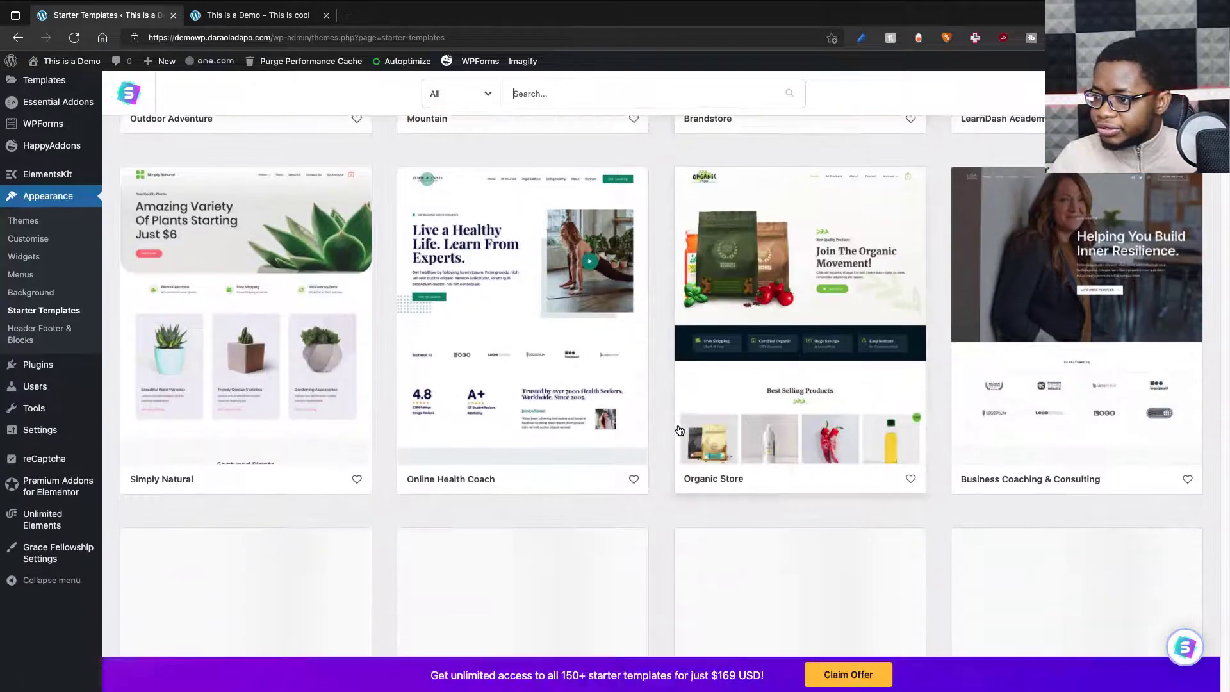
{"action": "scroll", "coordinate": [681, 430], "scroll_direction": "down", "scroll_amount": 3}
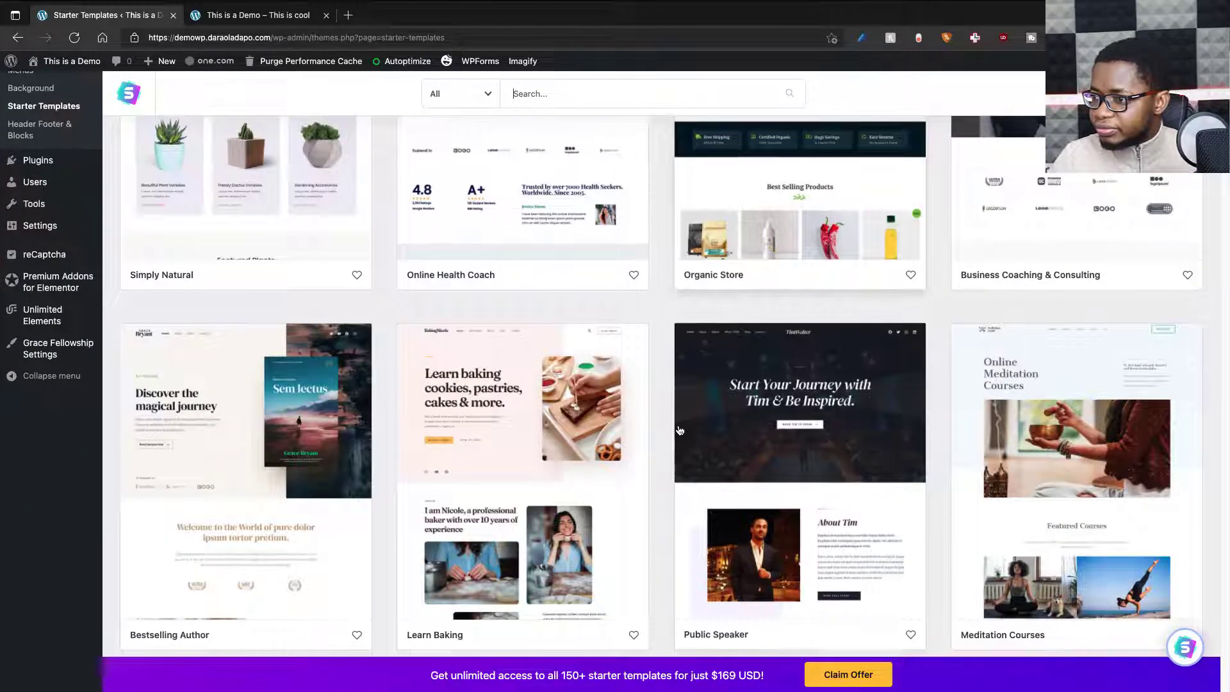
{"action": "scroll", "coordinate": [667, 427], "scroll_direction": "down", "scroll_amount": 5}
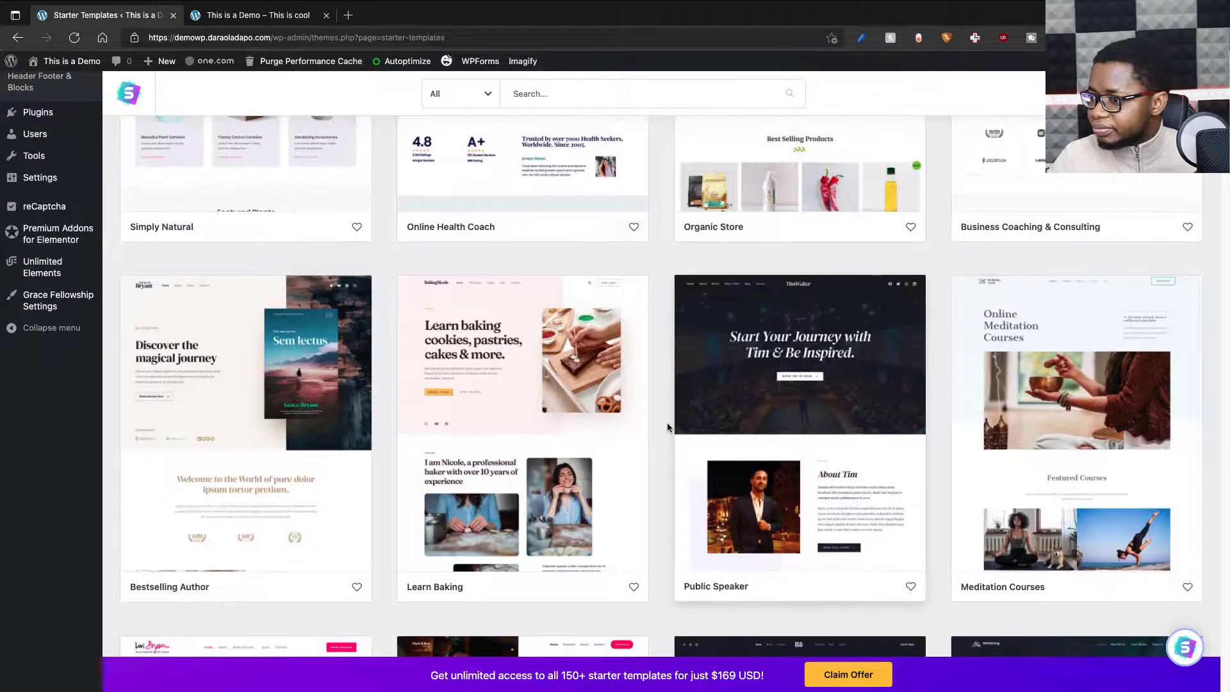
{"action": "scroll", "coordinate": [667, 427], "scroll_direction": "down", "scroll_amount": 4}
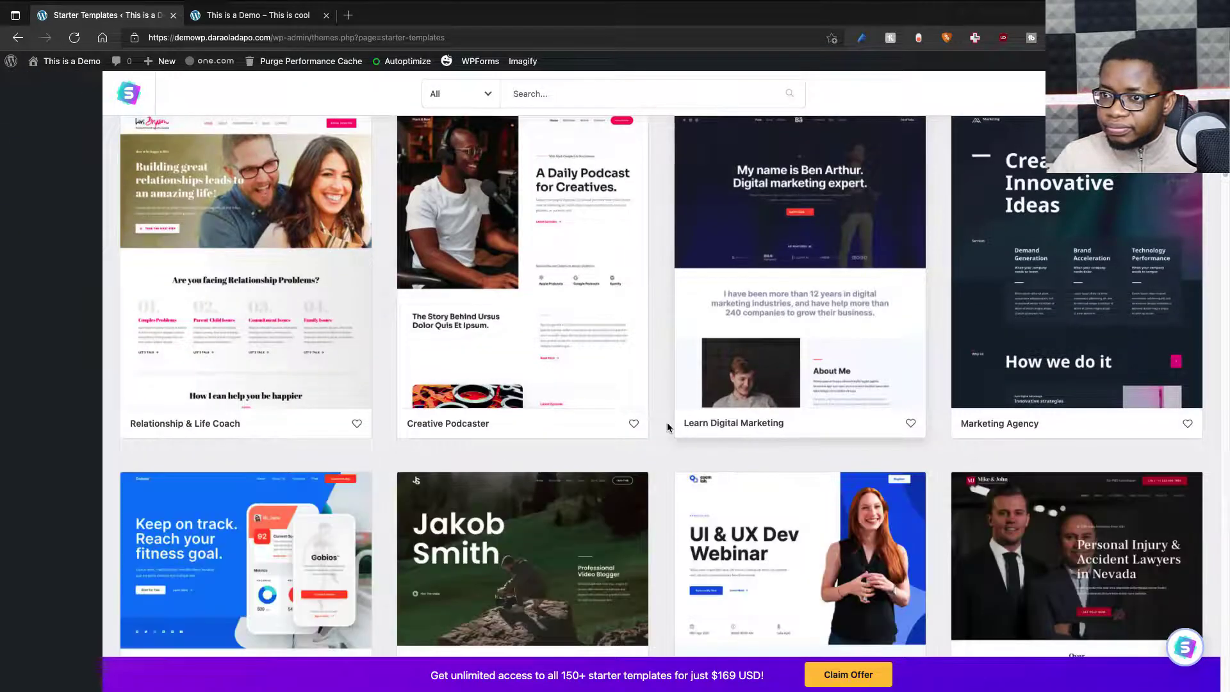
{"action": "scroll", "coordinate": [668, 427], "scroll_direction": "down", "scroll_amount": 9}
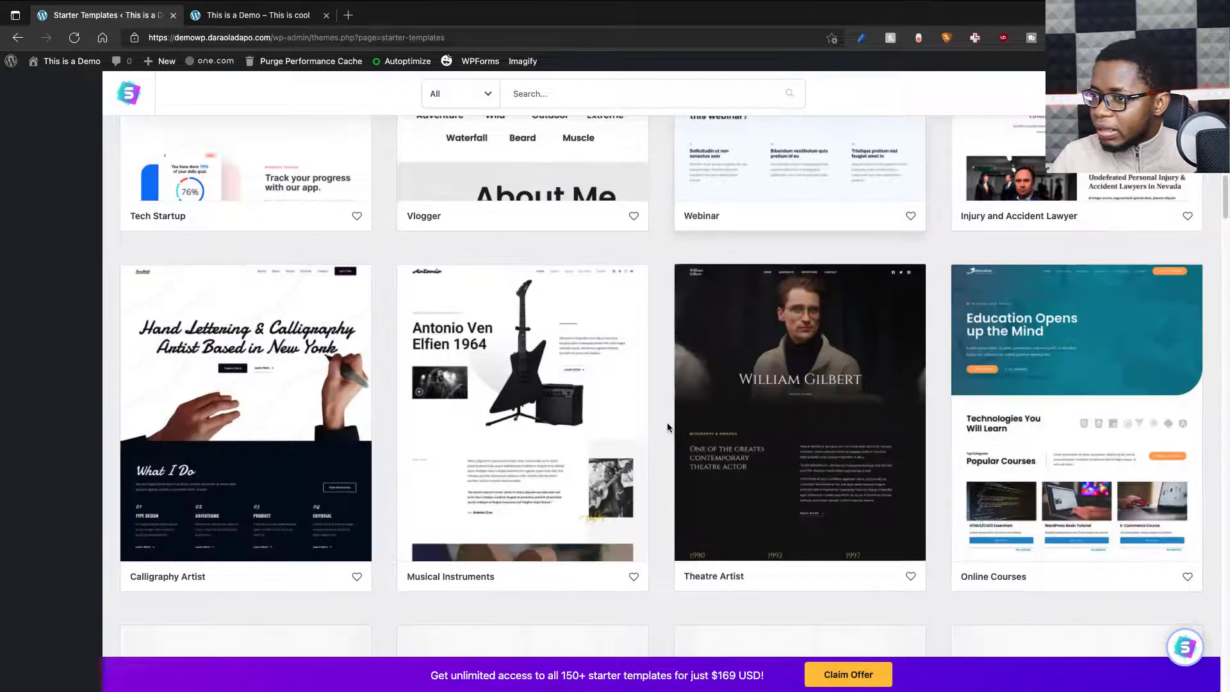
{"action": "scroll", "coordinate": [667, 428], "scroll_direction": "down", "scroll_amount": 7}
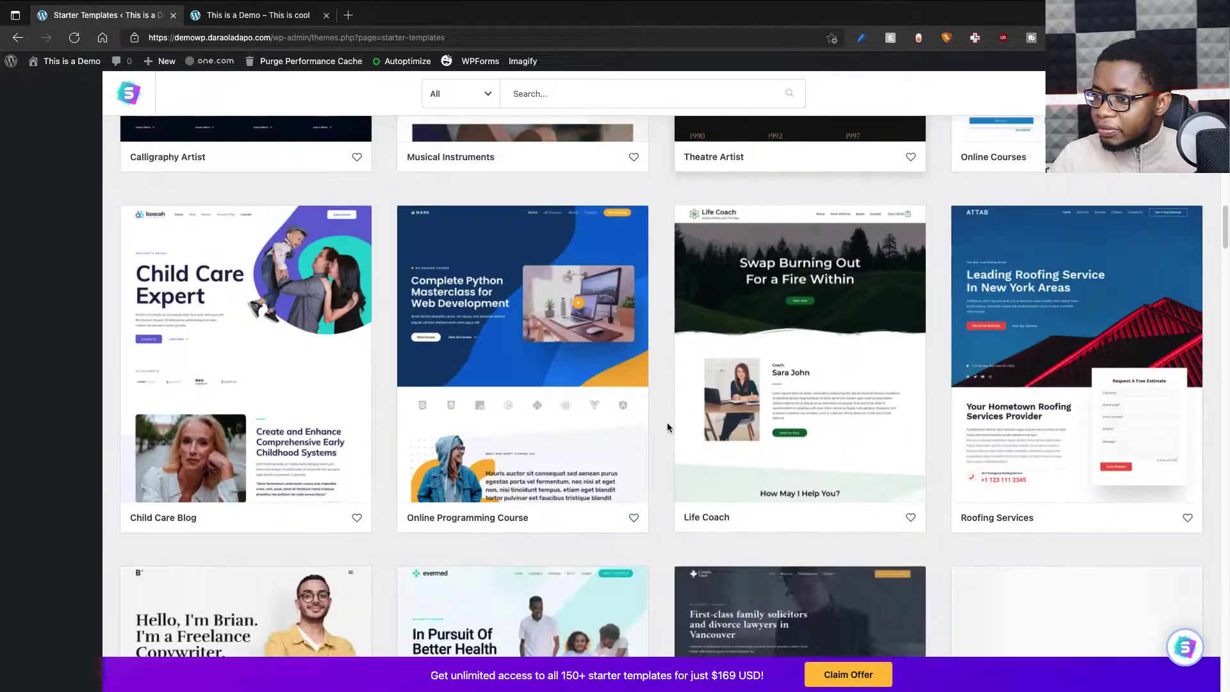
{"action": "scroll", "coordinate": [668, 425], "scroll_direction": "down", "scroll_amount": 4}
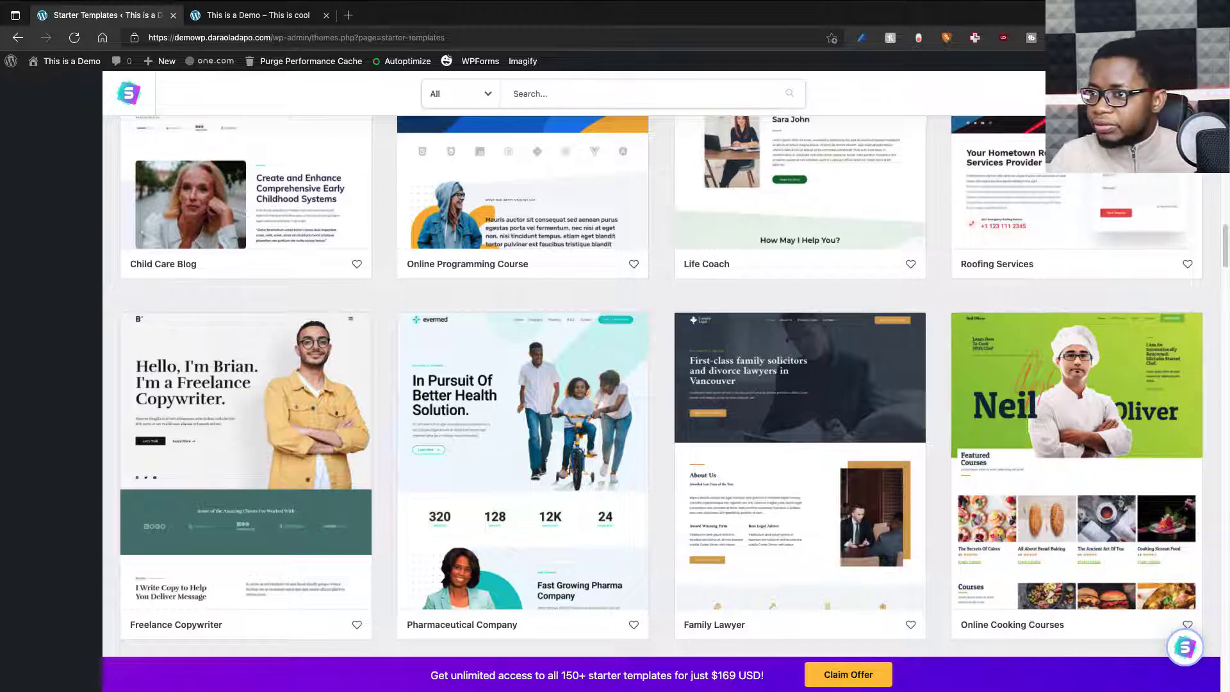
Search the starter templates for "church" and open the Charity site template
{"action": "left_click", "coordinate": [535, 94]}
{"action": "type", "text": "church"}
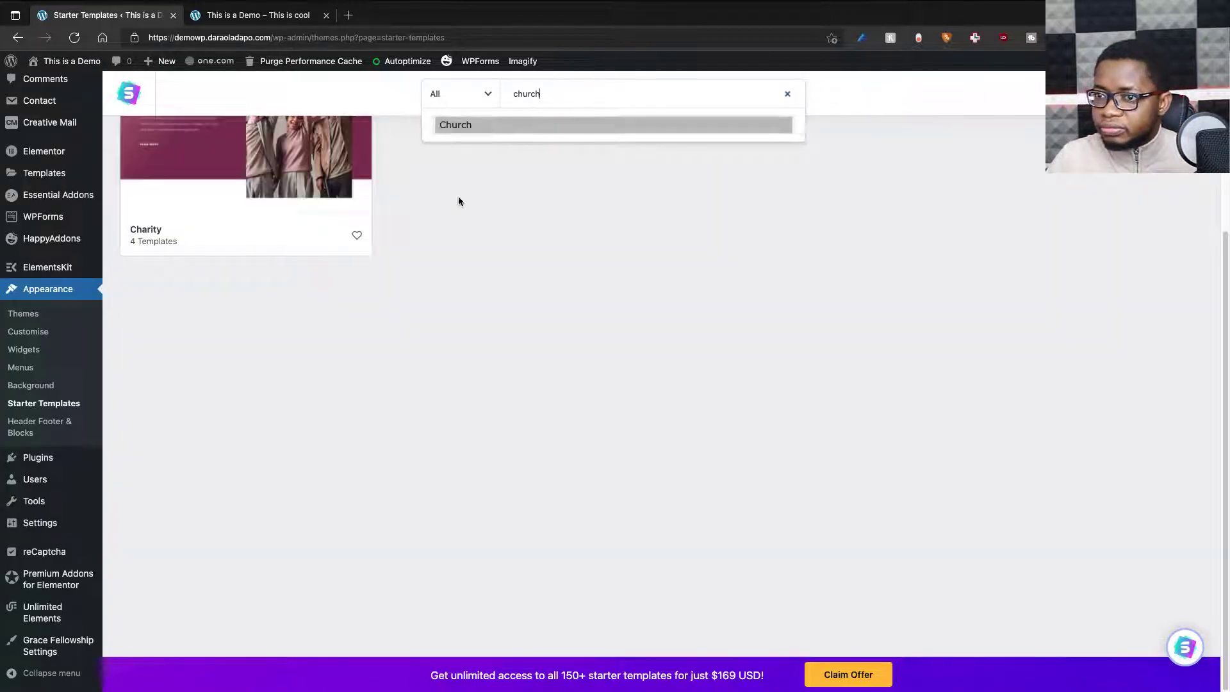
{"action": "scroll", "coordinate": [472, 247], "scroll_direction": "up", "scroll_amount": 4}
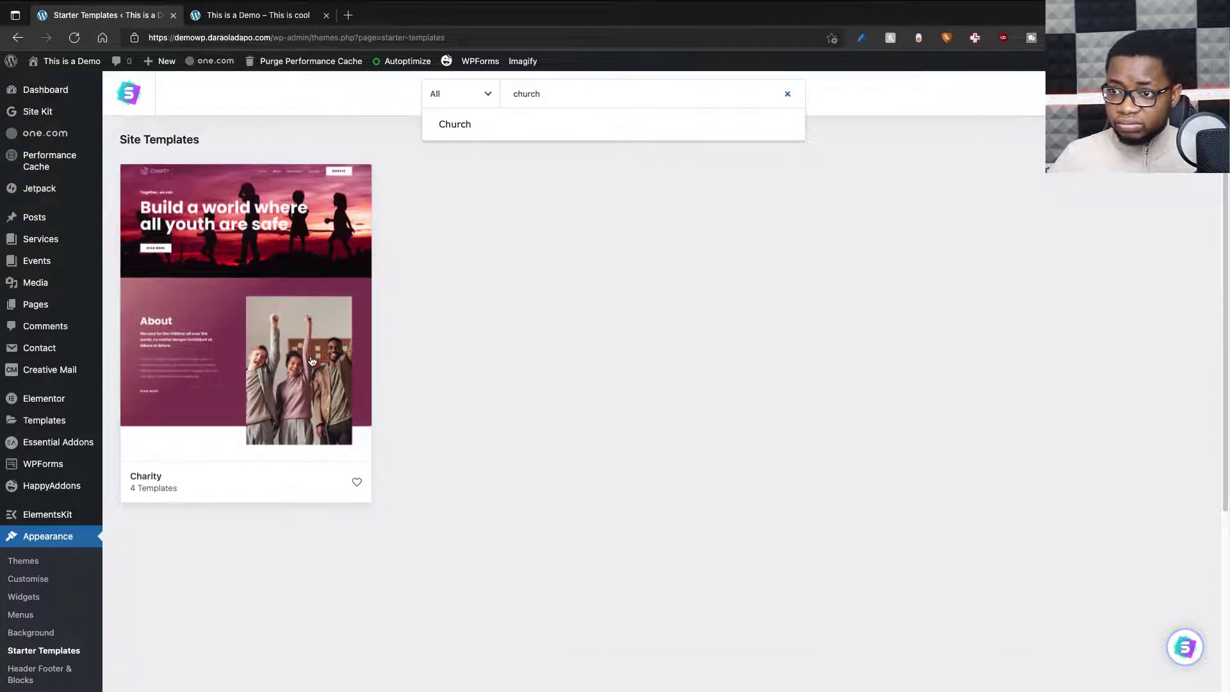
{"action": "left_click", "coordinate": [265, 383]}
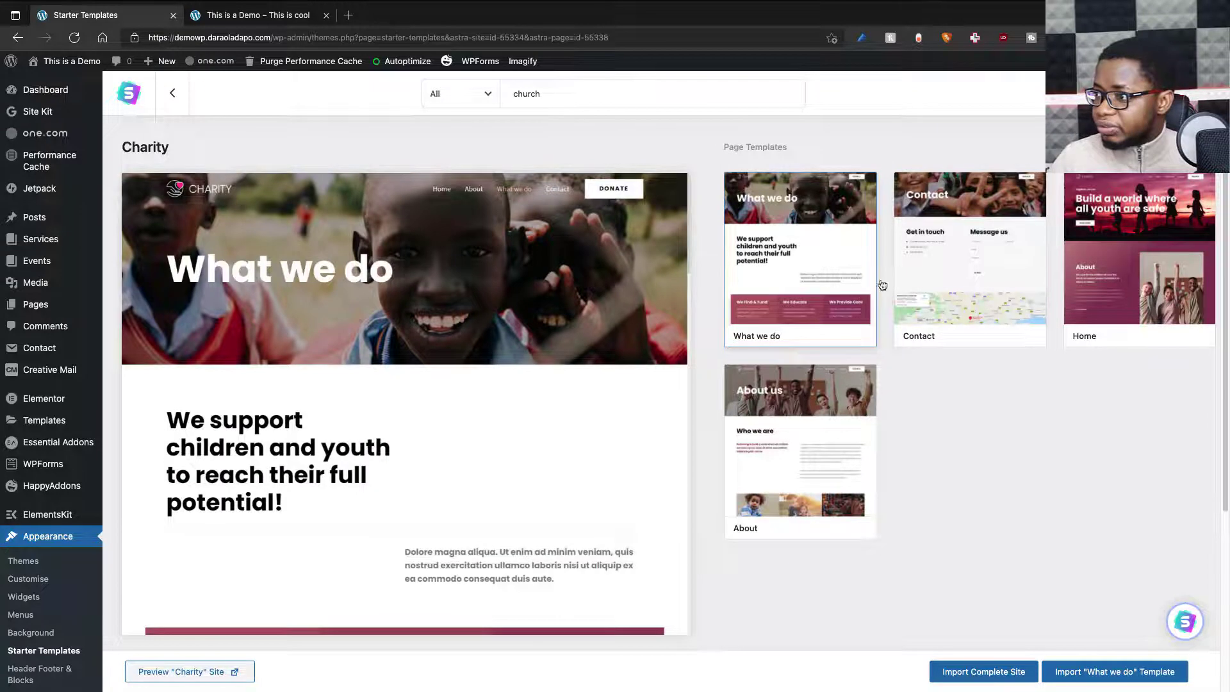
Preview the Charity template's Contact, Home and About page designs
{"action": "left_click", "coordinate": [965, 252]}
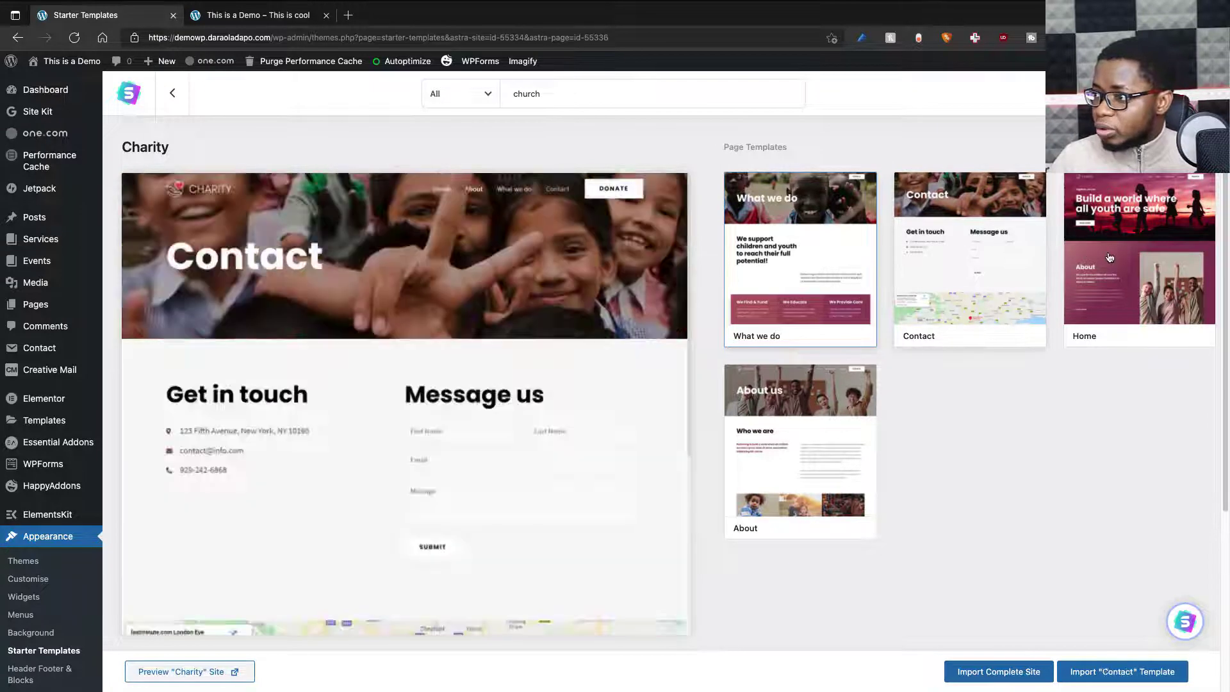
{"action": "left_click", "coordinate": [1110, 257]}
{"action": "left_click", "coordinate": [824, 436]}
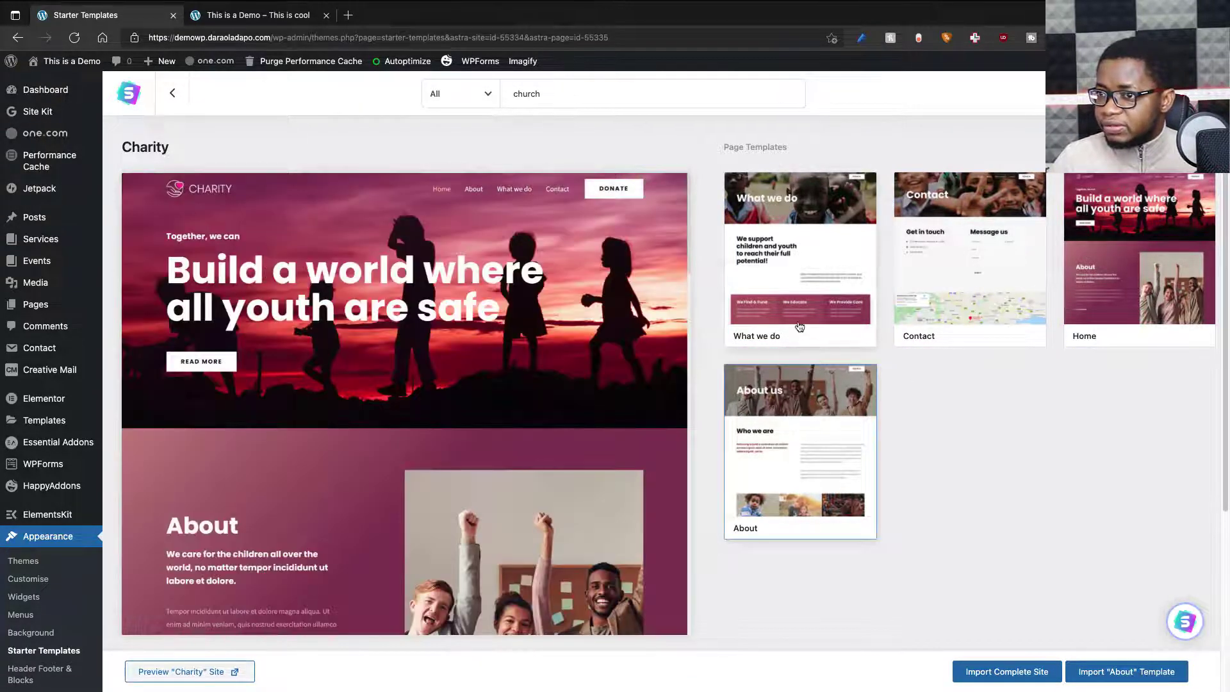
{"action": "scroll", "coordinate": [799, 326], "scroll_direction": "down", "scroll_amount": 4}
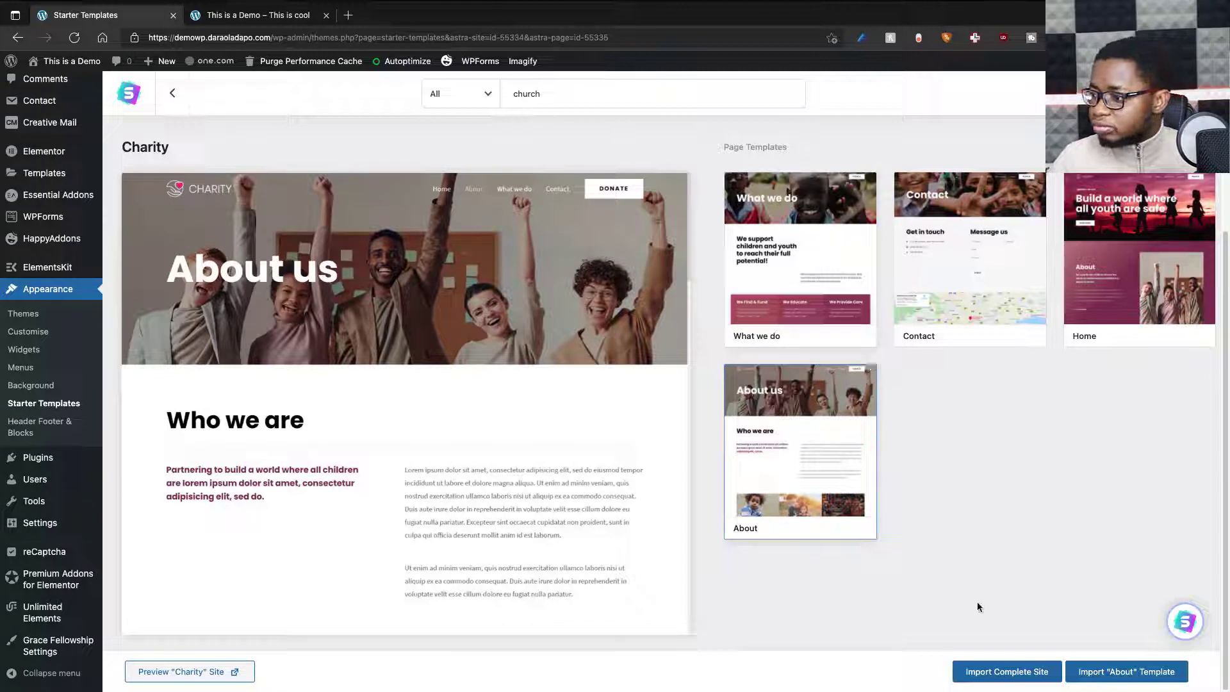
Start importing the complete Charity site, giving the WordPress level as Intermediate and the website as being for Myself/My company
{"action": "left_click", "coordinate": [994, 672]}
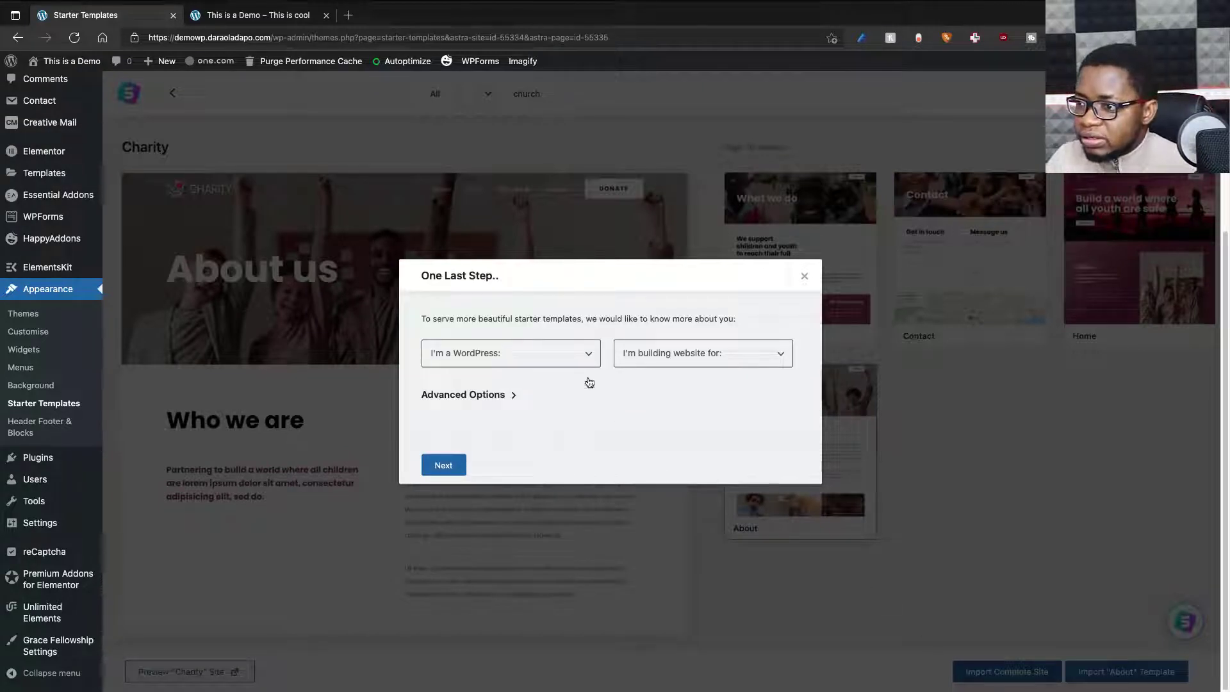
{"action": "left_click", "coordinate": [579, 358]}
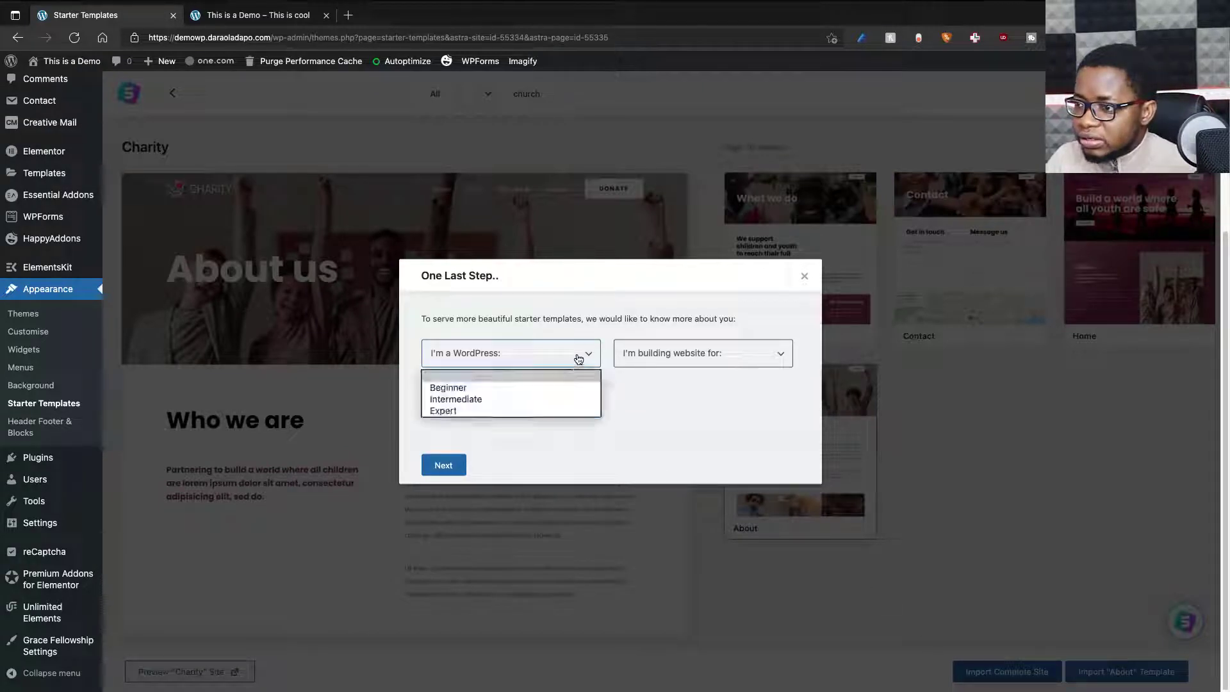
{"action": "left_click", "coordinate": [480, 399]}
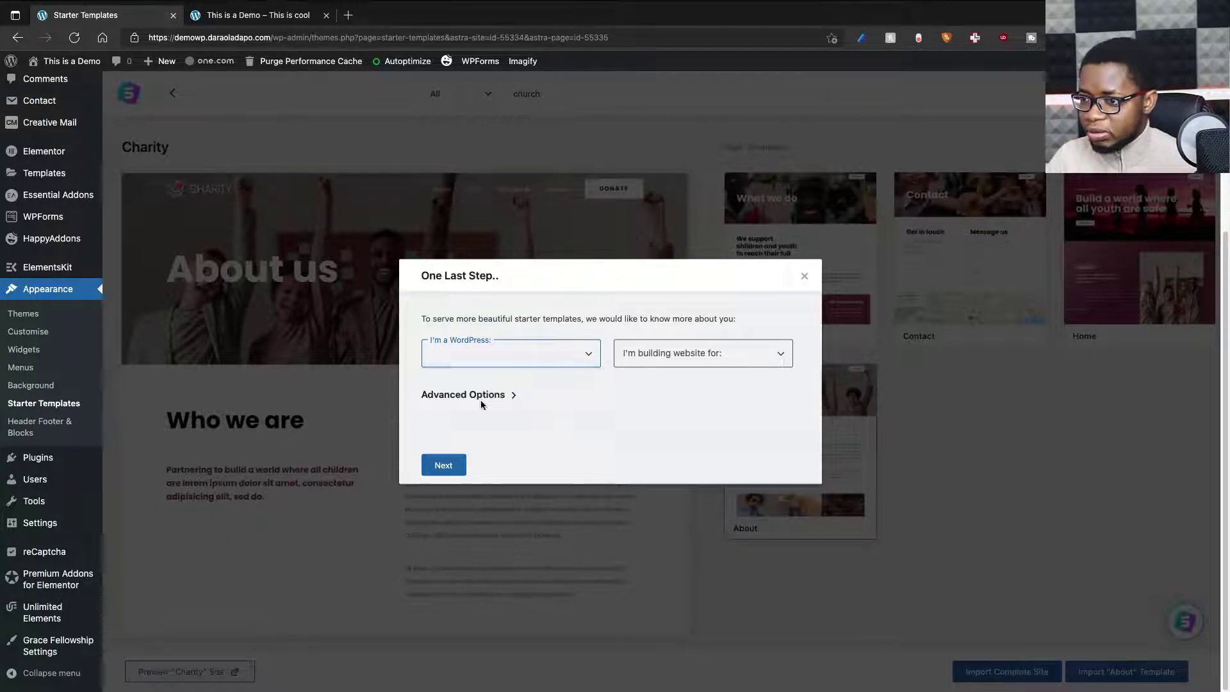
{"action": "left_click", "coordinate": [669, 365]}
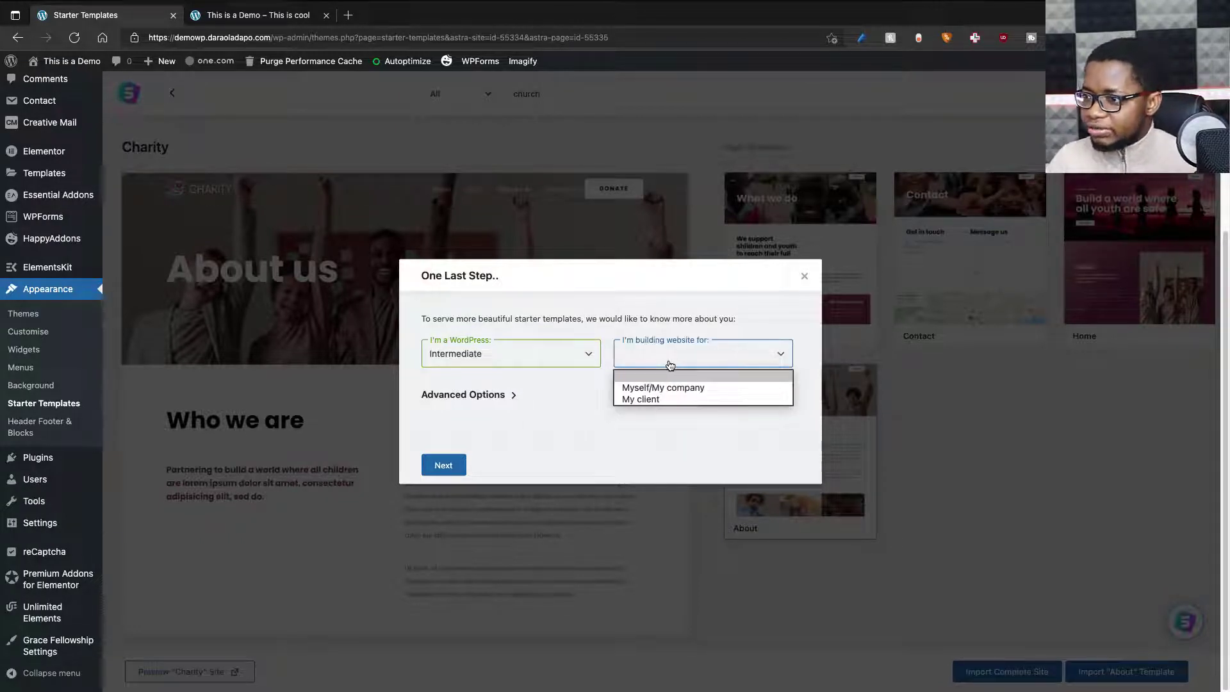
{"action": "left_click", "coordinate": [674, 387]}
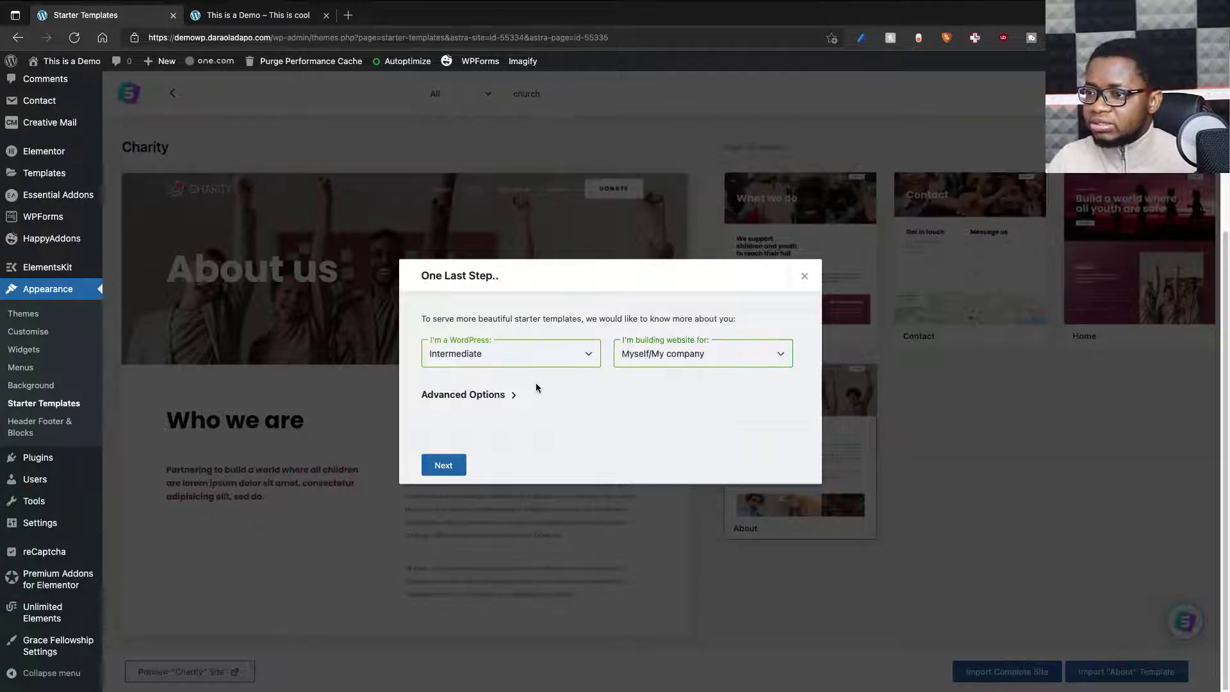
{"action": "left_click", "coordinate": [699, 354]}
{"action": "left_click", "coordinate": [670, 356]}
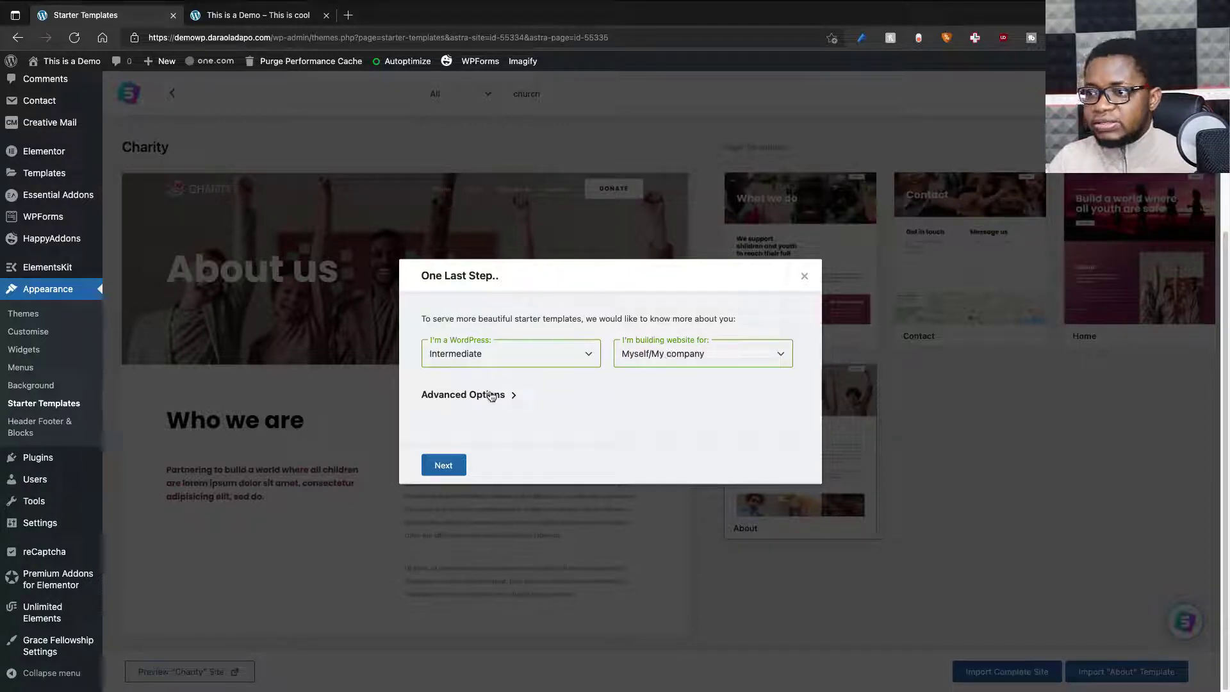
Review the advanced import options, keep them all enabled, and run the import while skipping the name and e-mail form
{"action": "left_click", "coordinate": [490, 396]}
{"action": "scroll", "coordinate": [610, 415], "scroll_direction": "down", "scroll_amount": 2}
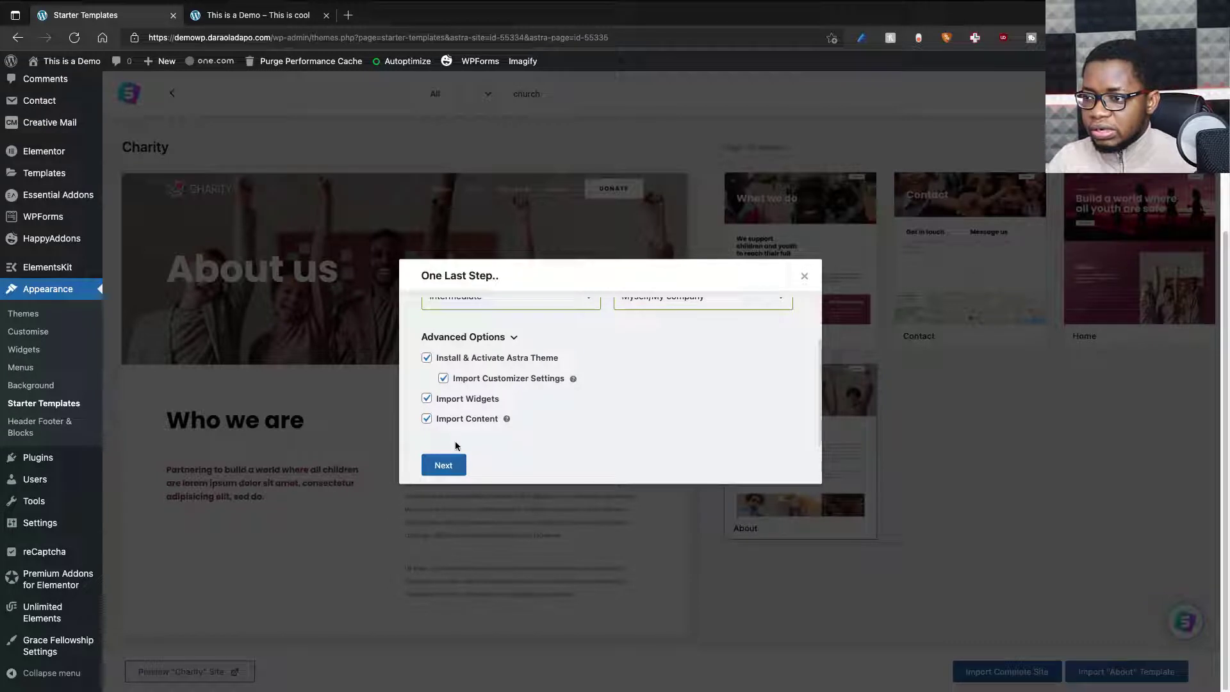
{"action": "left_click", "coordinate": [443, 466]}
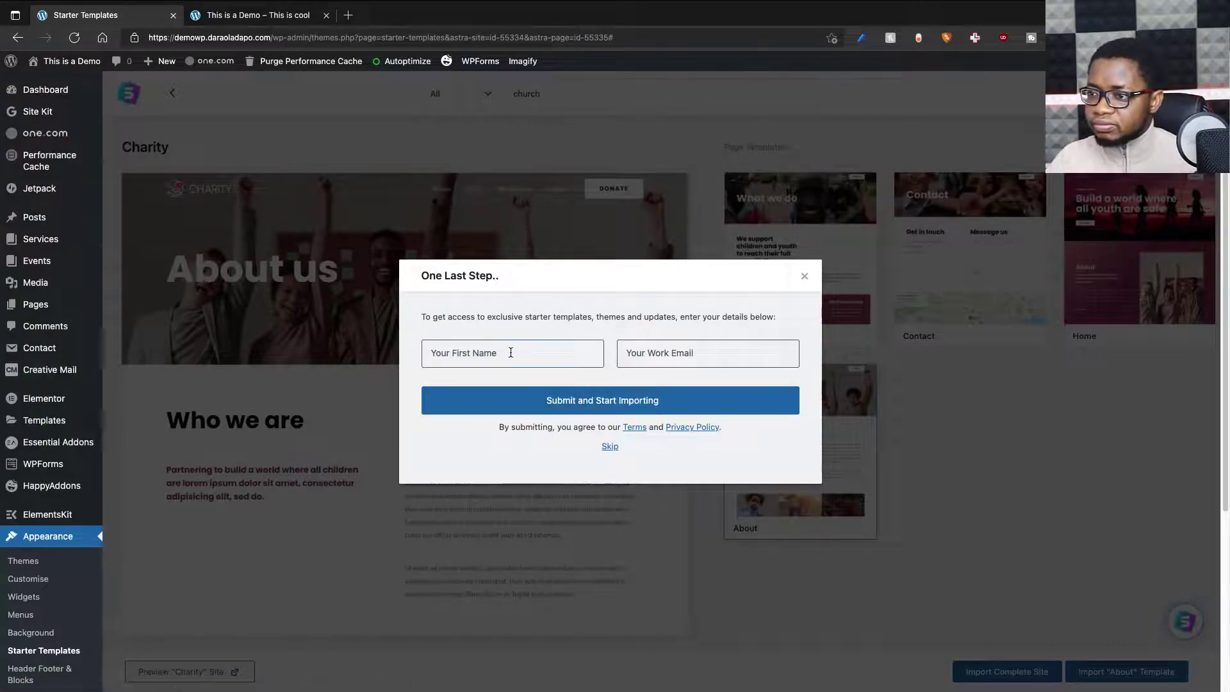
{"action": "left_click", "coordinate": [612, 447]}
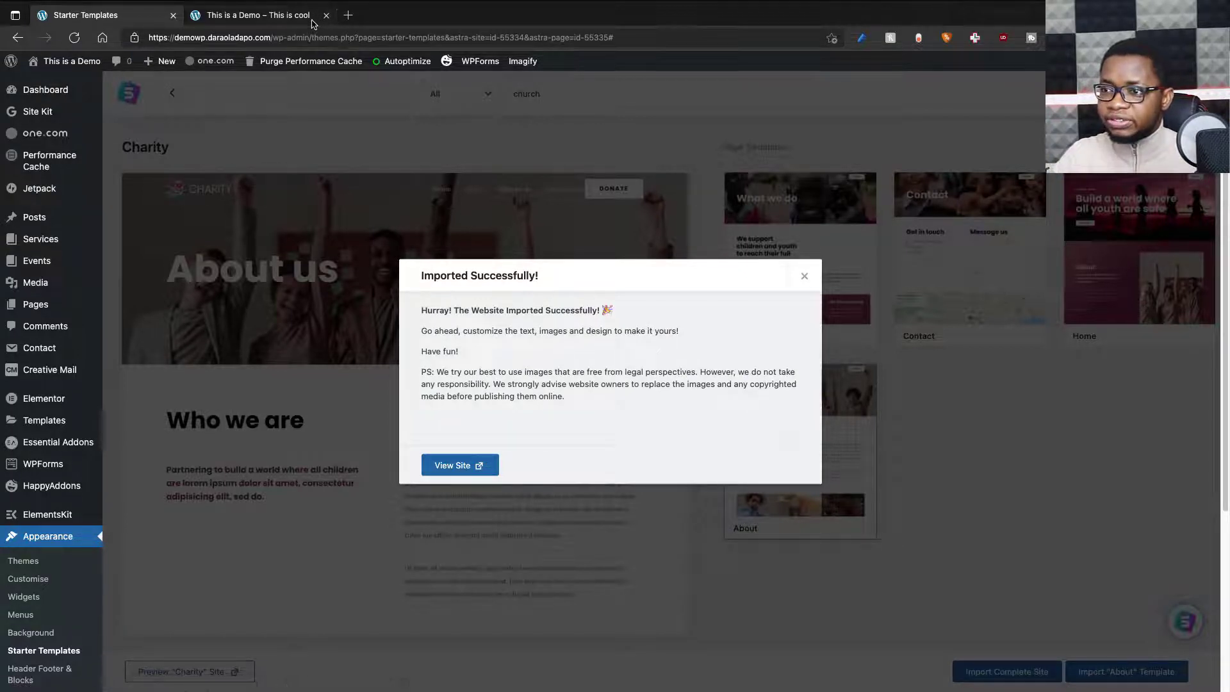
Reload the site's front page and look through the imported Charity home page from header to footer
{"action": "left_click", "coordinate": [246, 16]}
{"action": "left_click", "coordinate": [74, 37]}
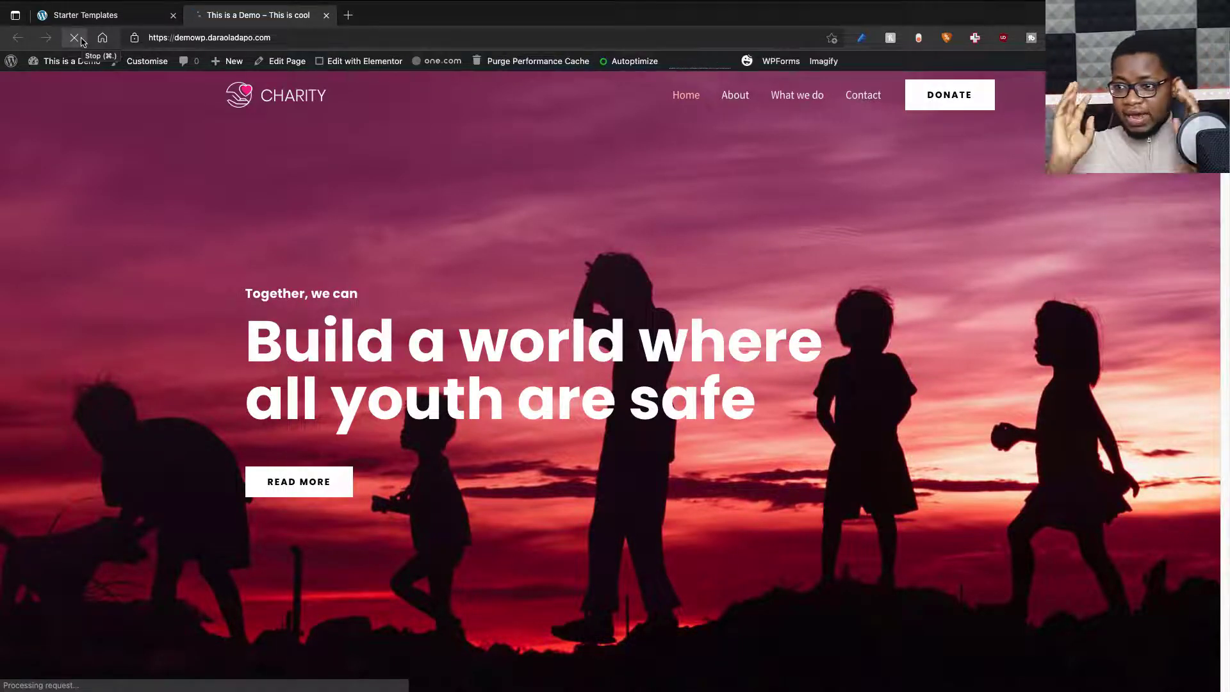
{"action": "scroll", "coordinate": [492, 389], "scroll_direction": "down", "scroll_amount": 8}
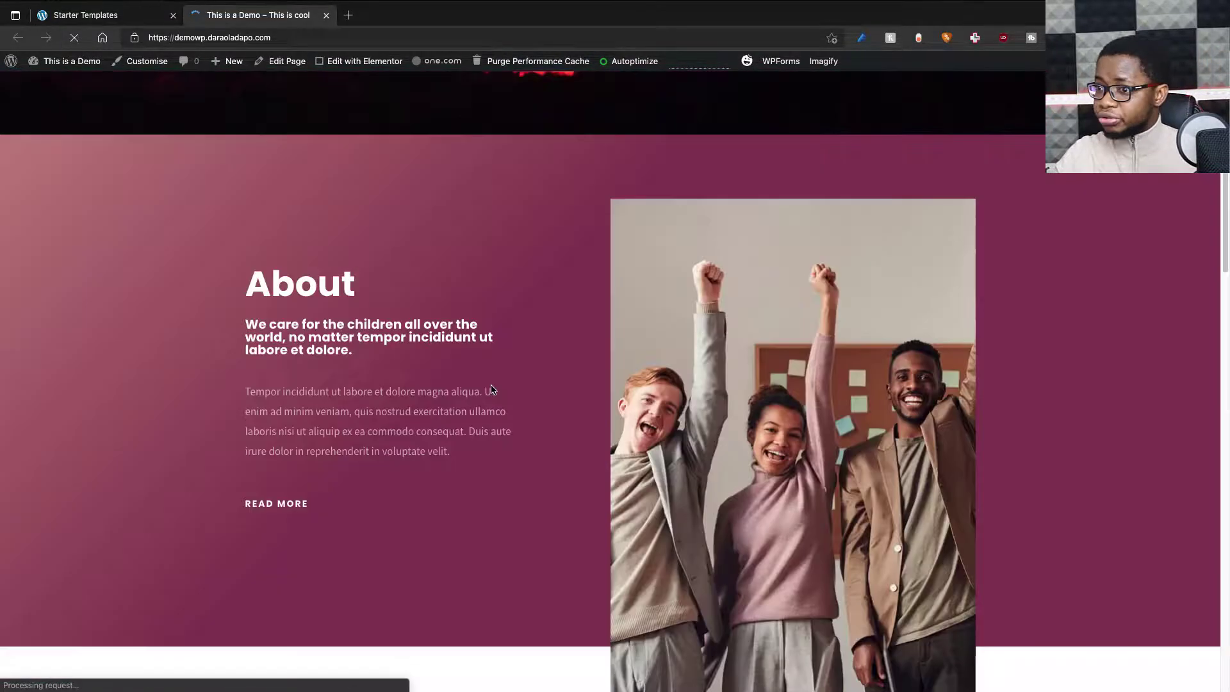
{"action": "scroll", "coordinate": [491, 389], "scroll_direction": "down", "scroll_amount": 12}
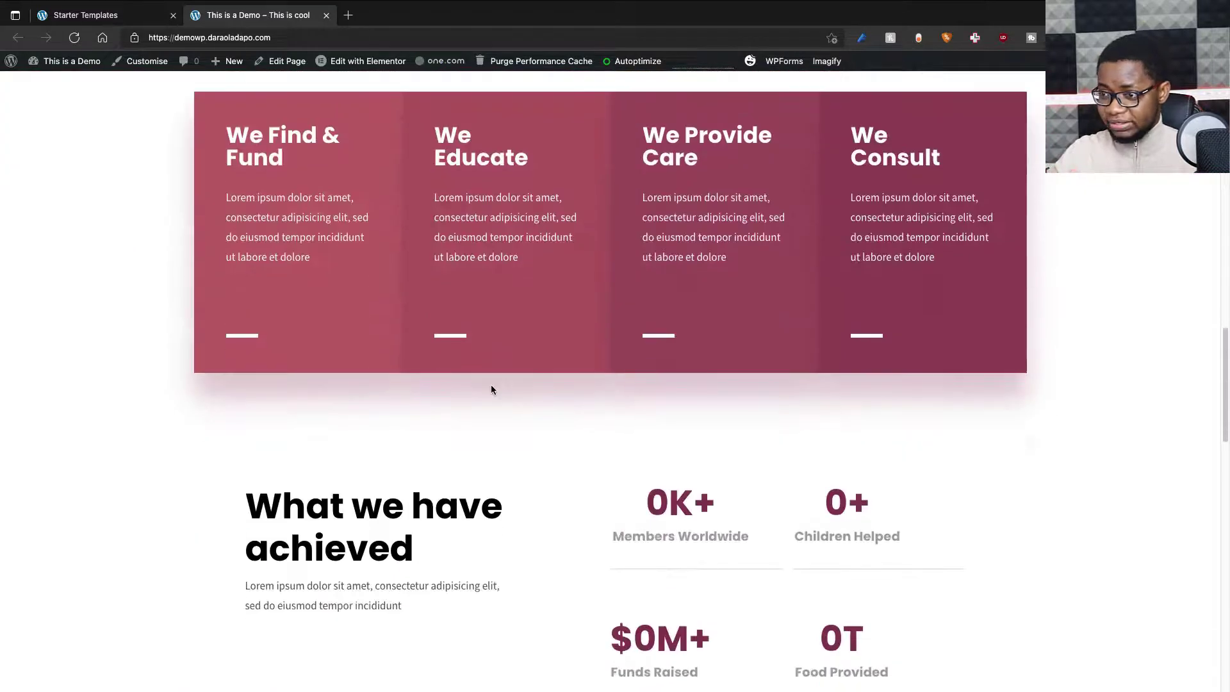
{"action": "scroll", "coordinate": [492, 389], "scroll_direction": "down", "scroll_amount": 5}
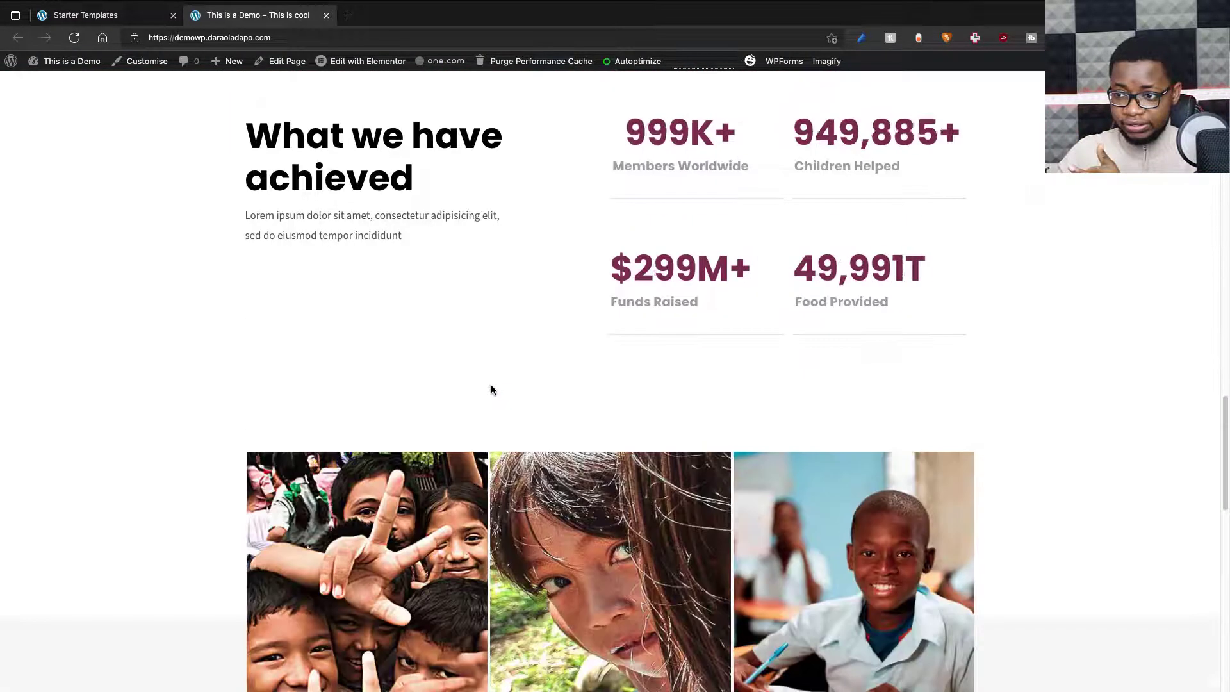
{"action": "scroll", "coordinate": [492, 389], "scroll_direction": "down", "scroll_amount": 7}
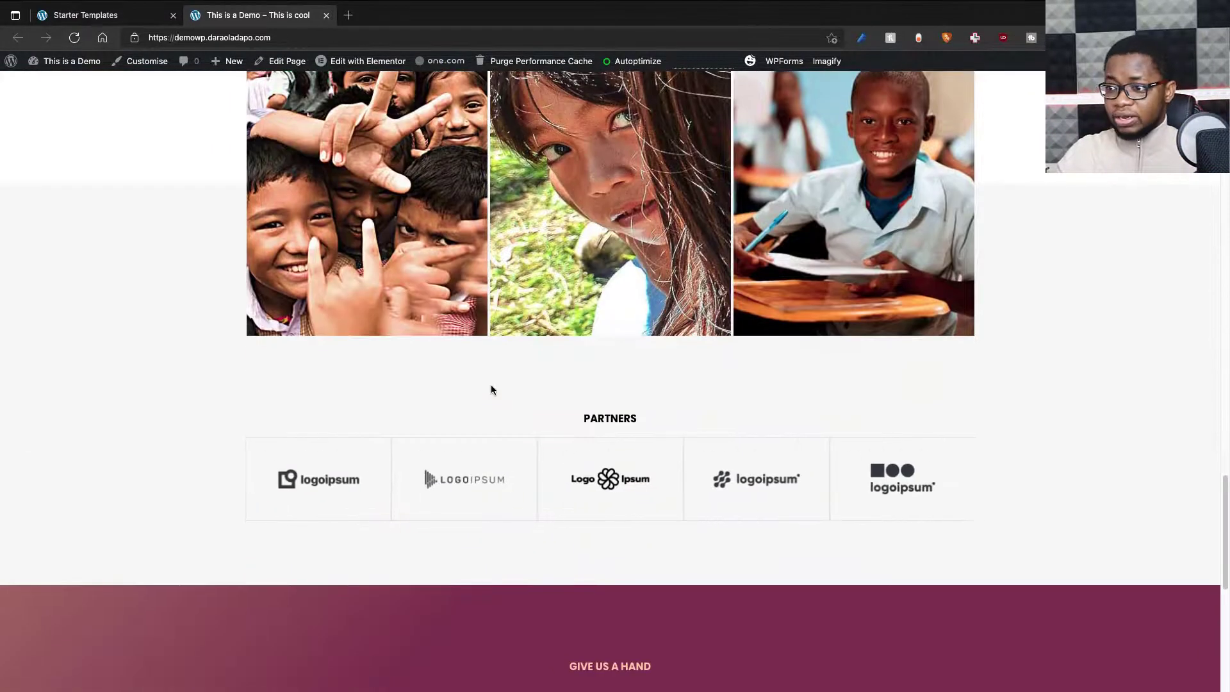
{"action": "scroll", "coordinate": [492, 386], "scroll_direction": "down", "scroll_amount": 8}
{"action": "scroll", "coordinate": [492, 389], "scroll_direction": "up", "scroll_amount": 20}
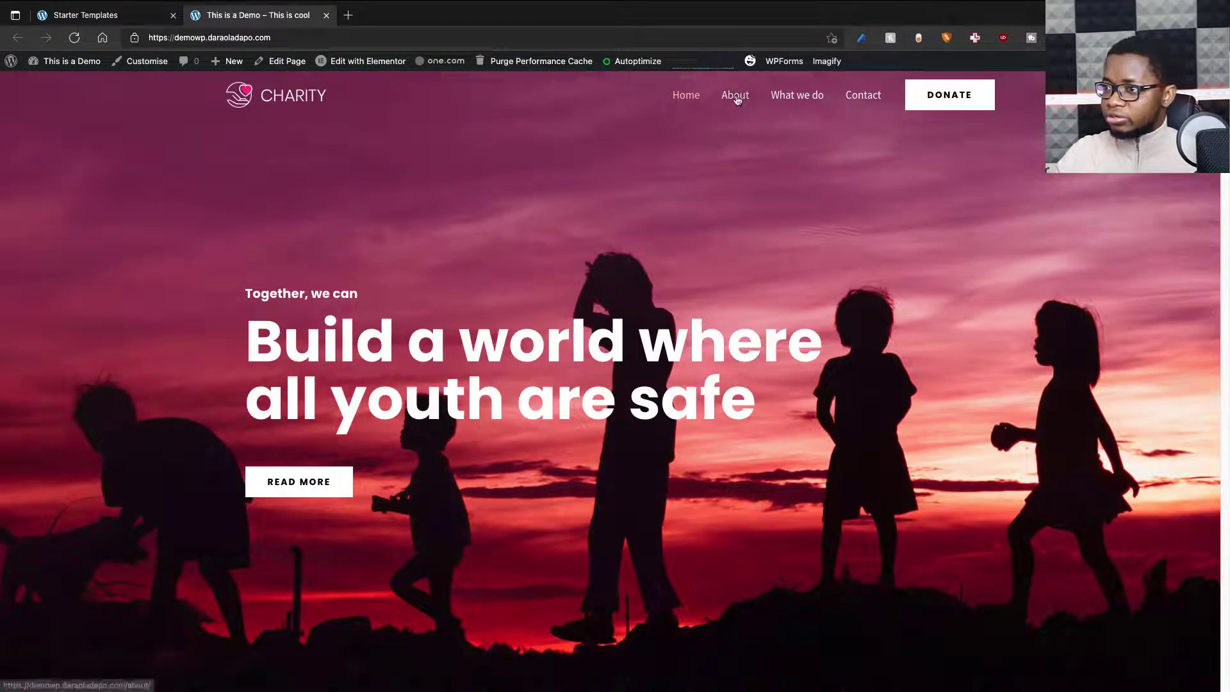
Review the home page's sections again, from the hero banner down to the achievements figures and the row of children's photos
{"action": "scroll", "coordinate": [477, 347], "scroll_direction": "down", "scroll_amount": 15}
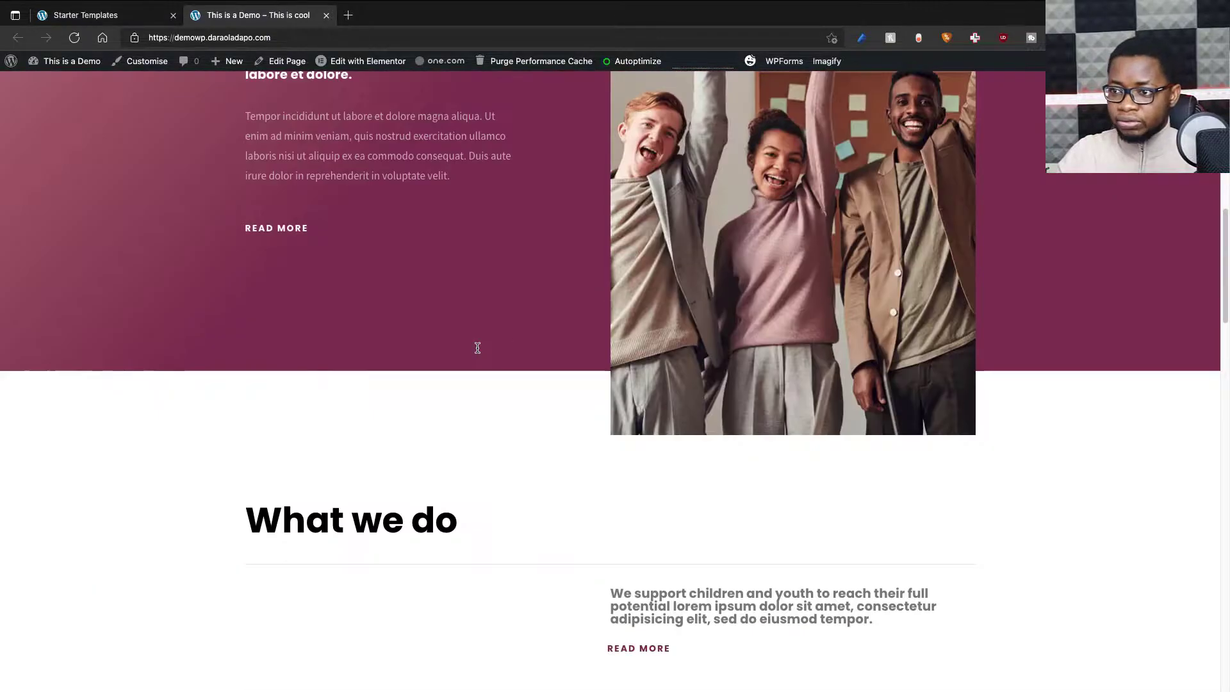
{"action": "scroll", "coordinate": [477, 348], "scroll_direction": "down", "scroll_amount": 12}
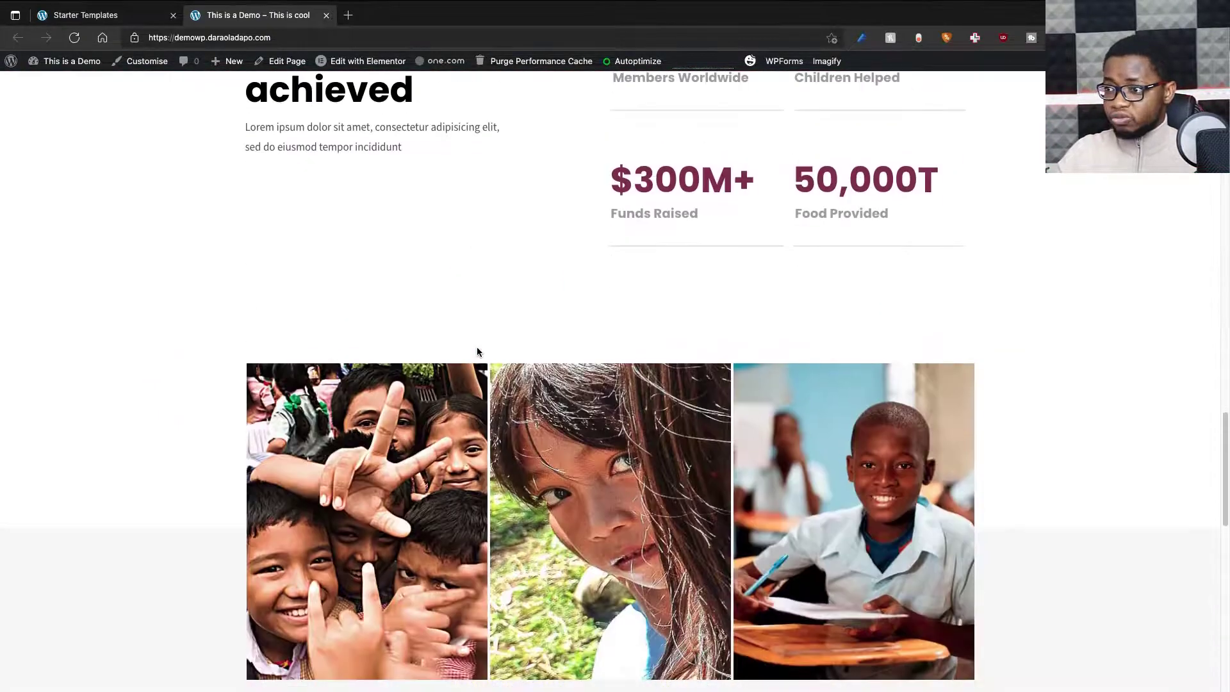
{"action": "scroll", "coordinate": [477, 349], "scroll_direction": "up", "scroll_amount": 20}
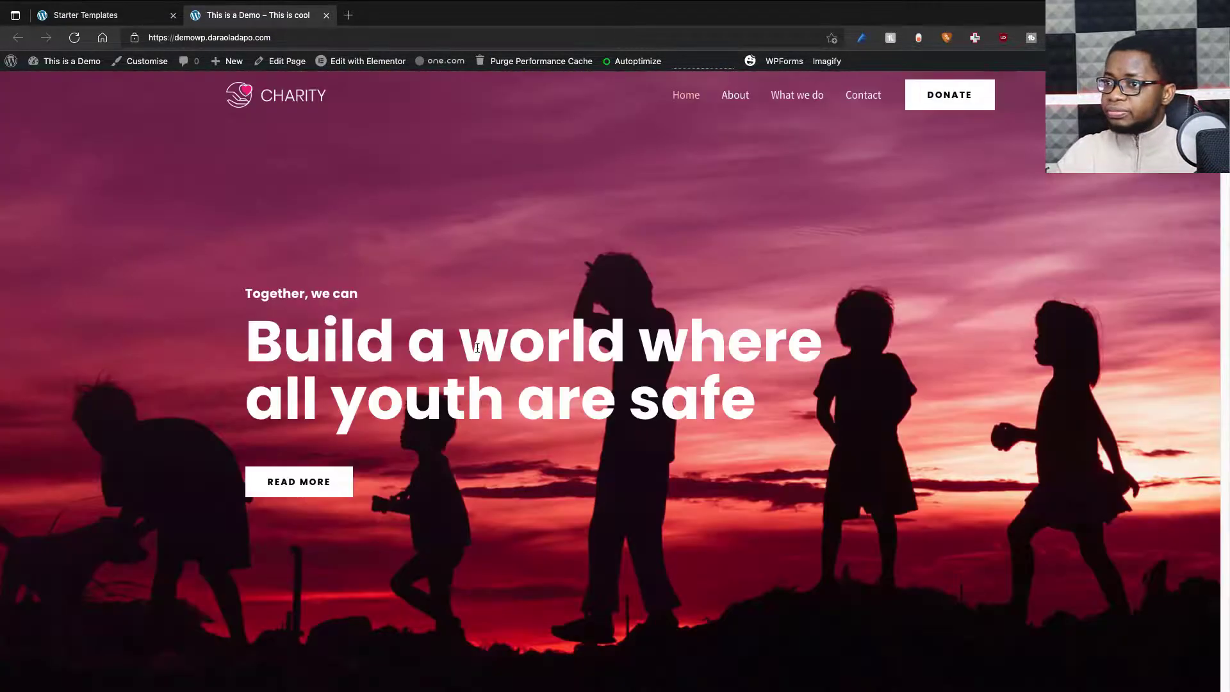
{"action": "mouse_move", "coordinate": [358, 67]}
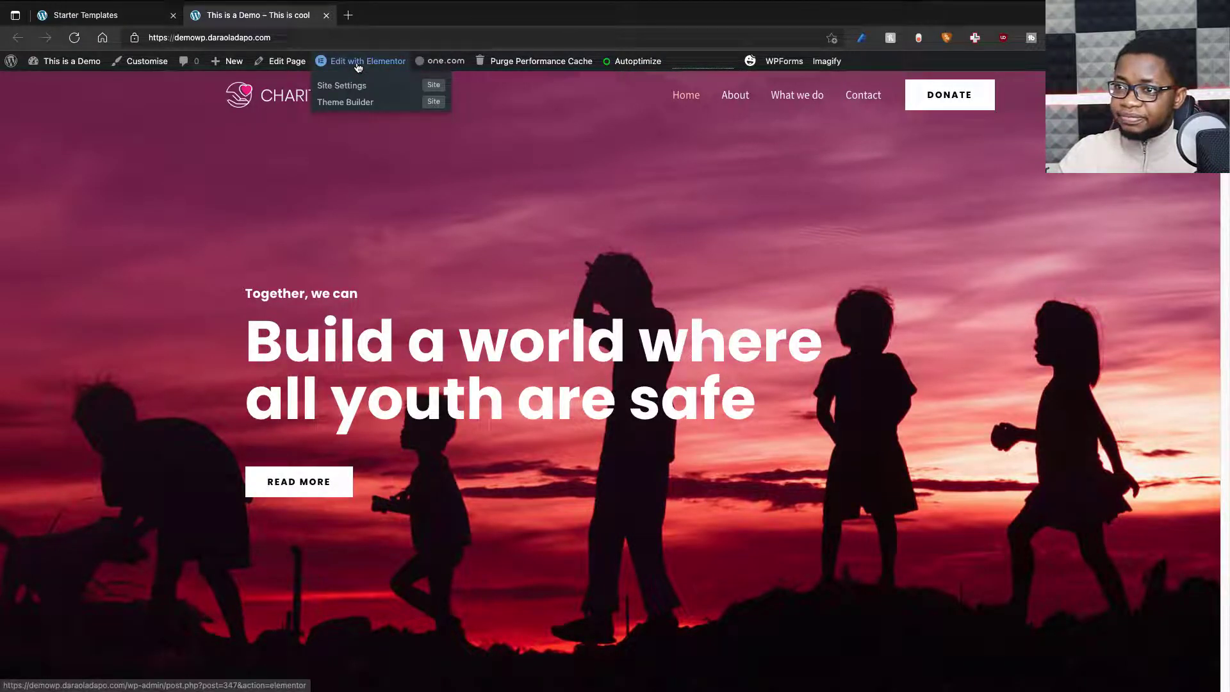
Open the imported What we do page and look through its banner, service blocks and What we care for section
{"action": "left_click", "coordinate": [806, 106]}
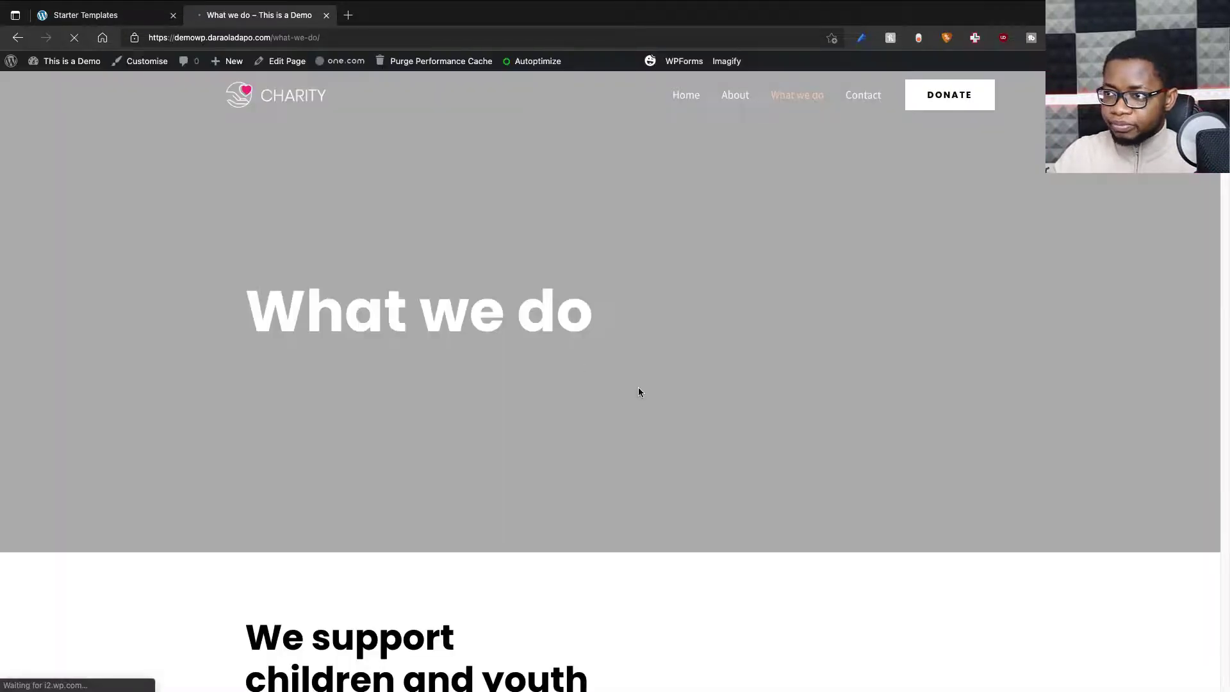
{"action": "scroll", "coordinate": [689, 479], "scroll_direction": "down", "scroll_amount": 10}
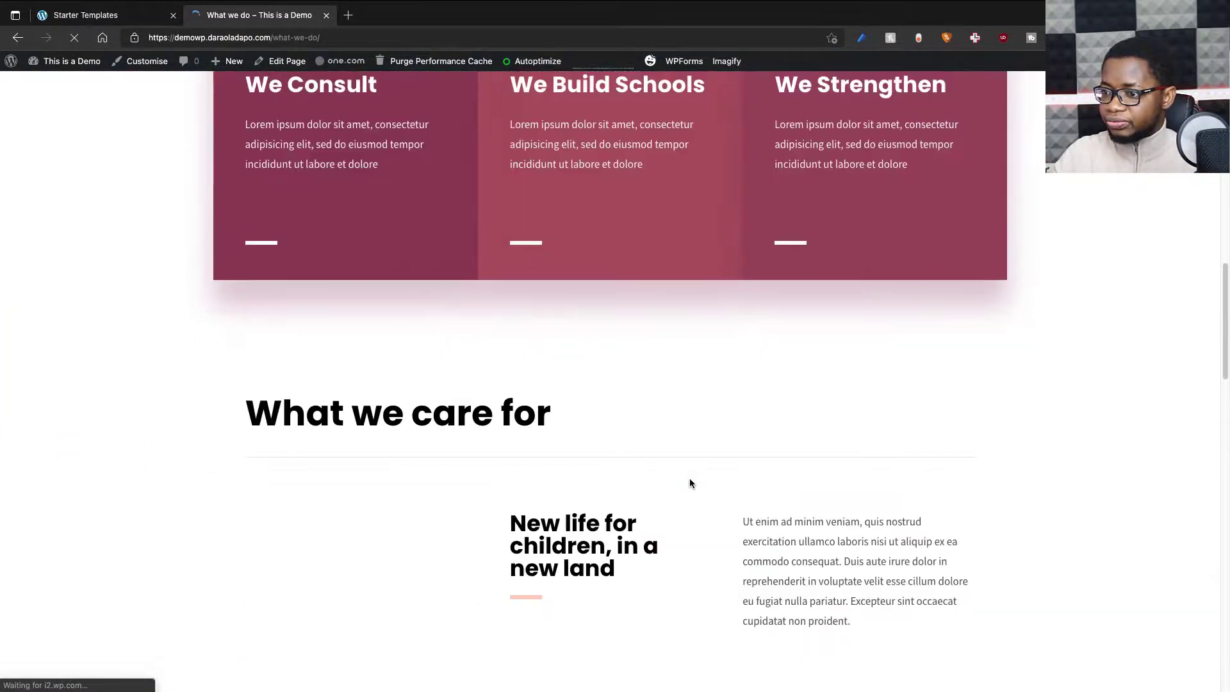
{"action": "scroll", "coordinate": [689, 482], "scroll_direction": "down", "scroll_amount": 5}
{"action": "scroll", "coordinate": [690, 482], "scroll_direction": "up", "scroll_amount": 15}
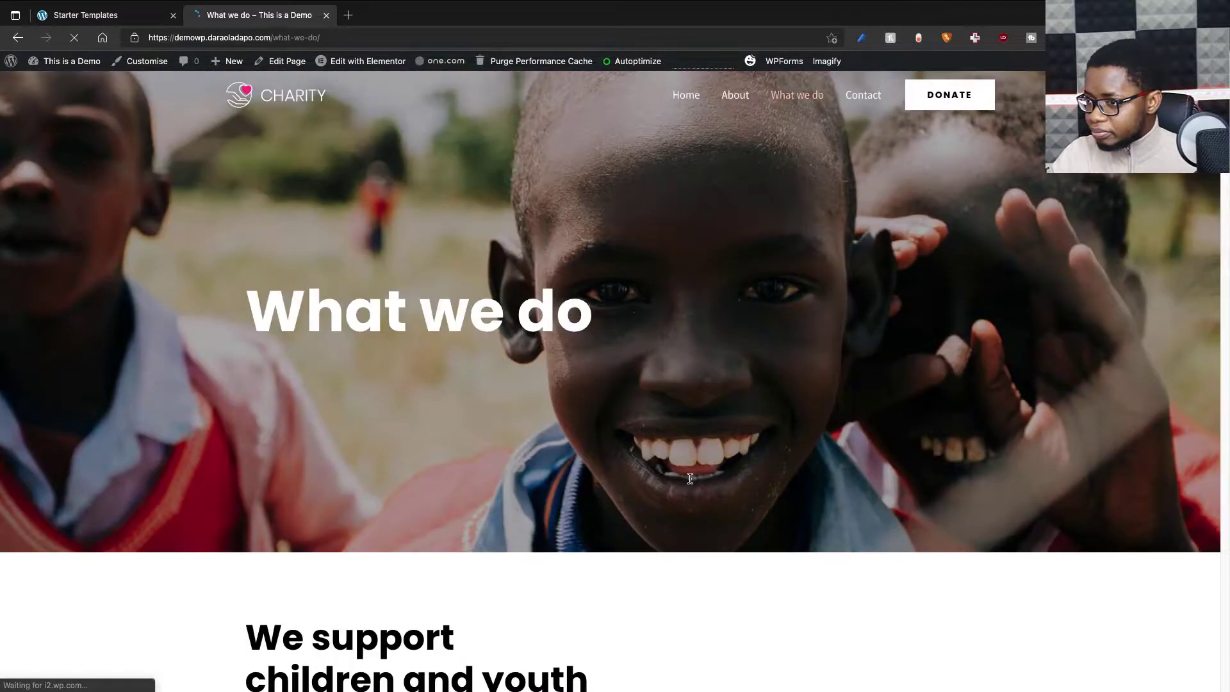